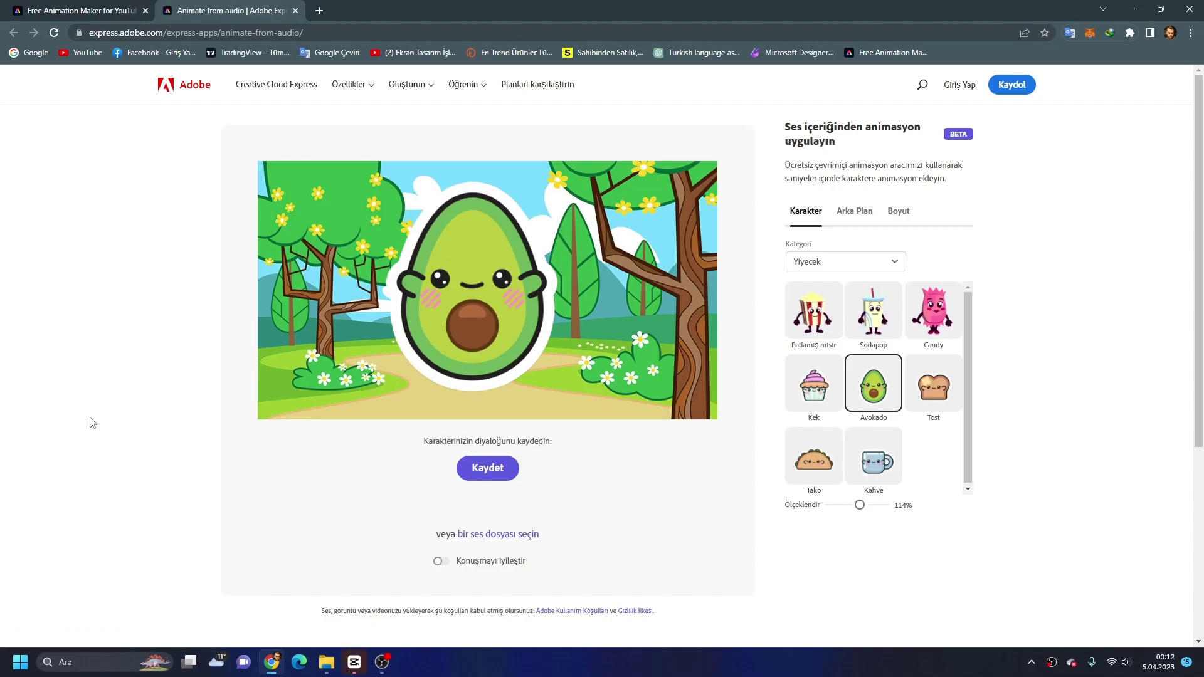
# - Shift the avocado character slightly in the scene and set its scale to 104%
pyautogui.click(431, 299)
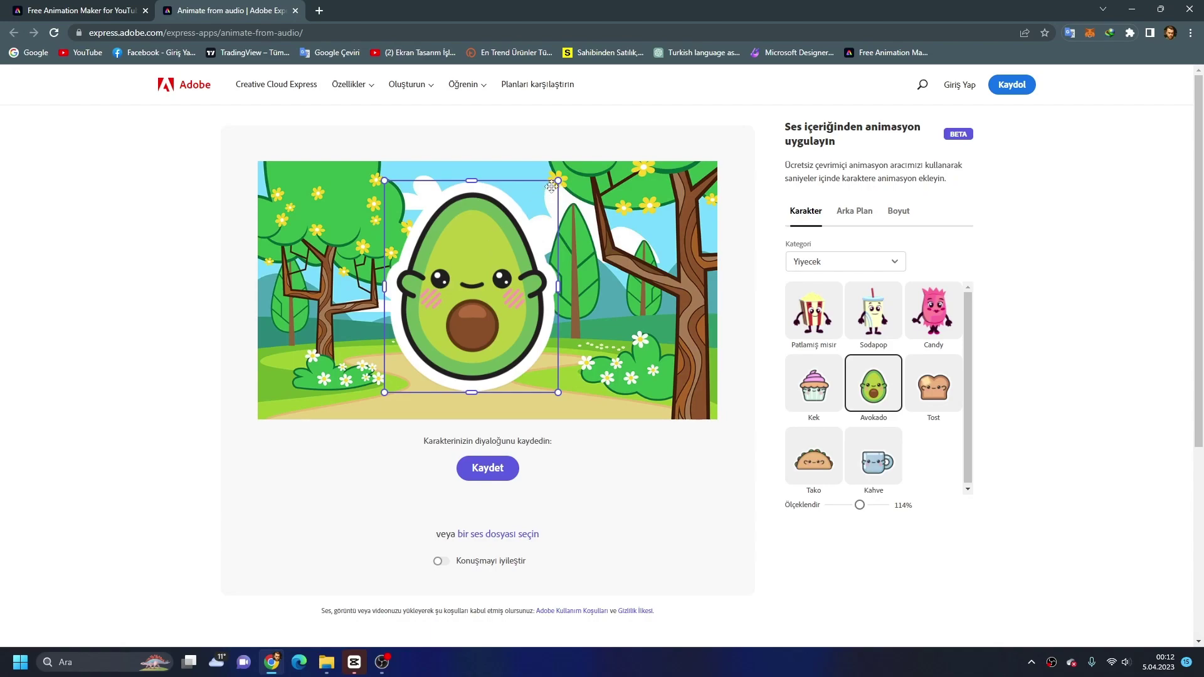
pyautogui.moveTo(556, 182)
pyautogui.mouseDown()
pyautogui.moveTo(487, 251)
pyautogui.moveTo(556, 184)
pyautogui.mouseUp()
pyautogui.moveTo(483, 256); pyautogui.dragTo(483, 270)
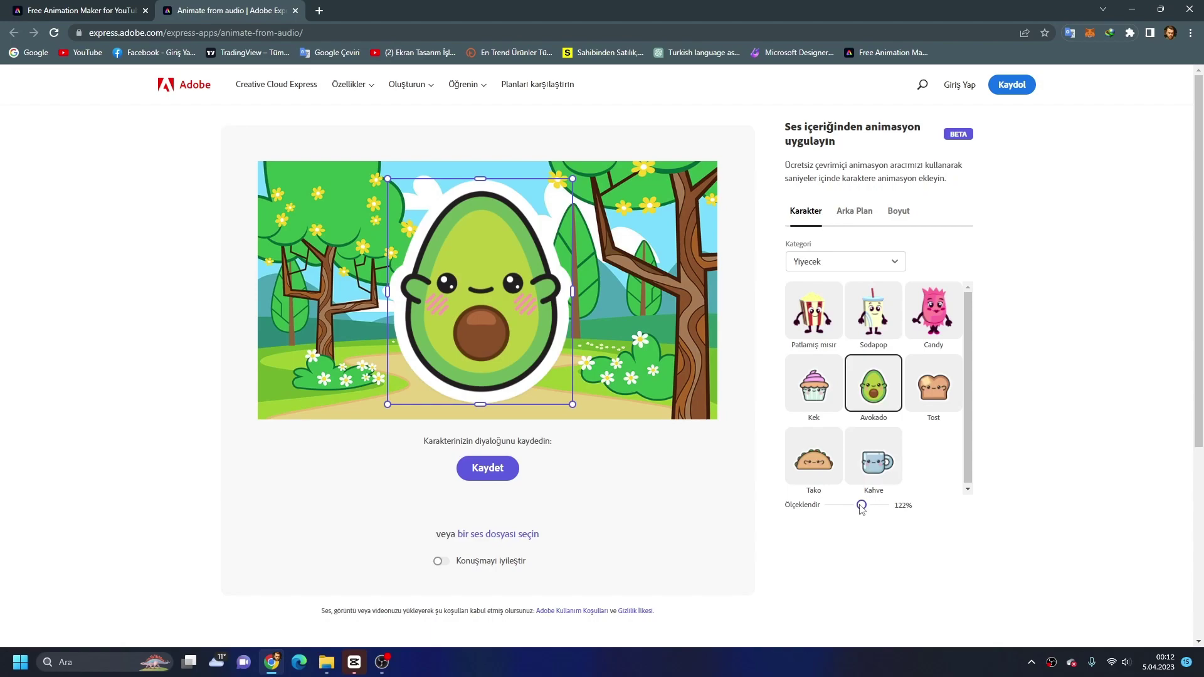
pyautogui.moveTo(862, 507); pyautogui.dragTo(858, 513)
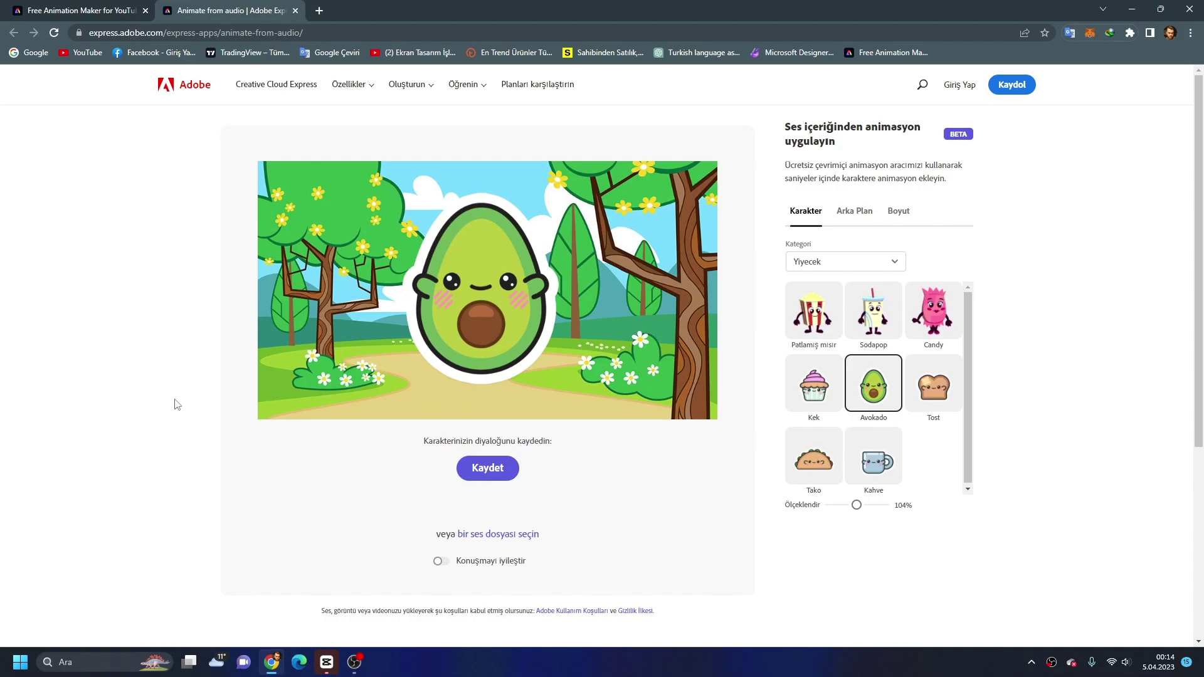
# - Browse the characters in the İnsanlar, Emojiler, Yiyecek and Yaratıklar categories
pyautogui.click(849, 266)
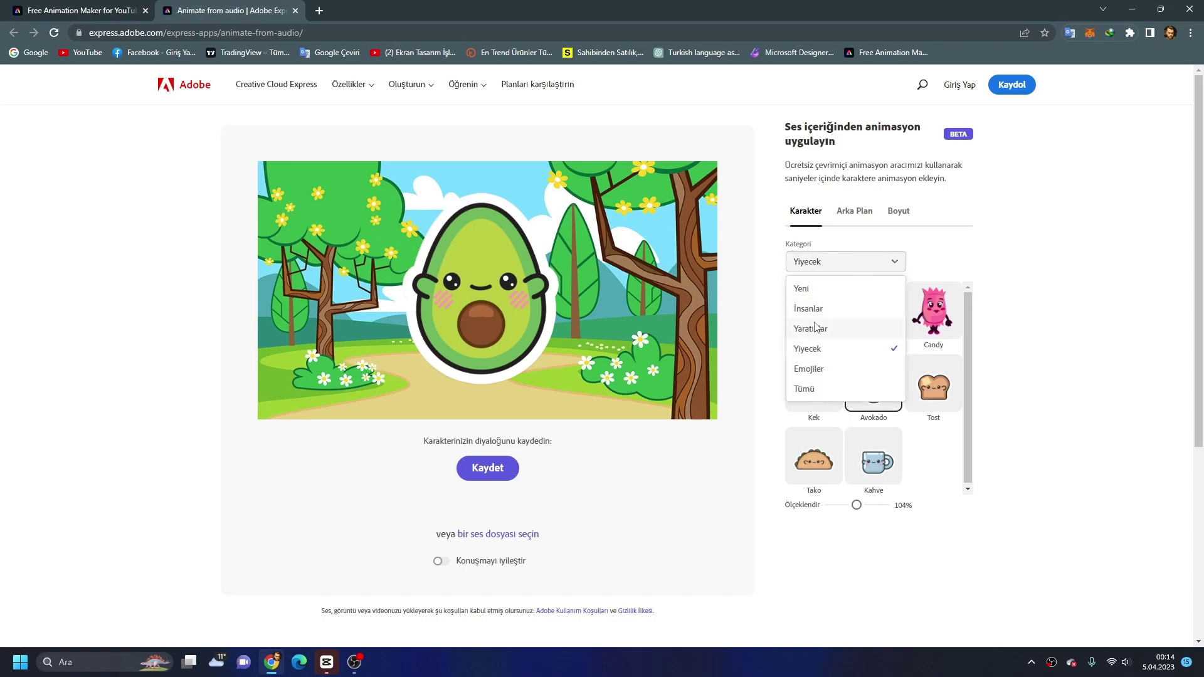
pyautogui.click(835, 319)
pyautogui.click(850, 267)
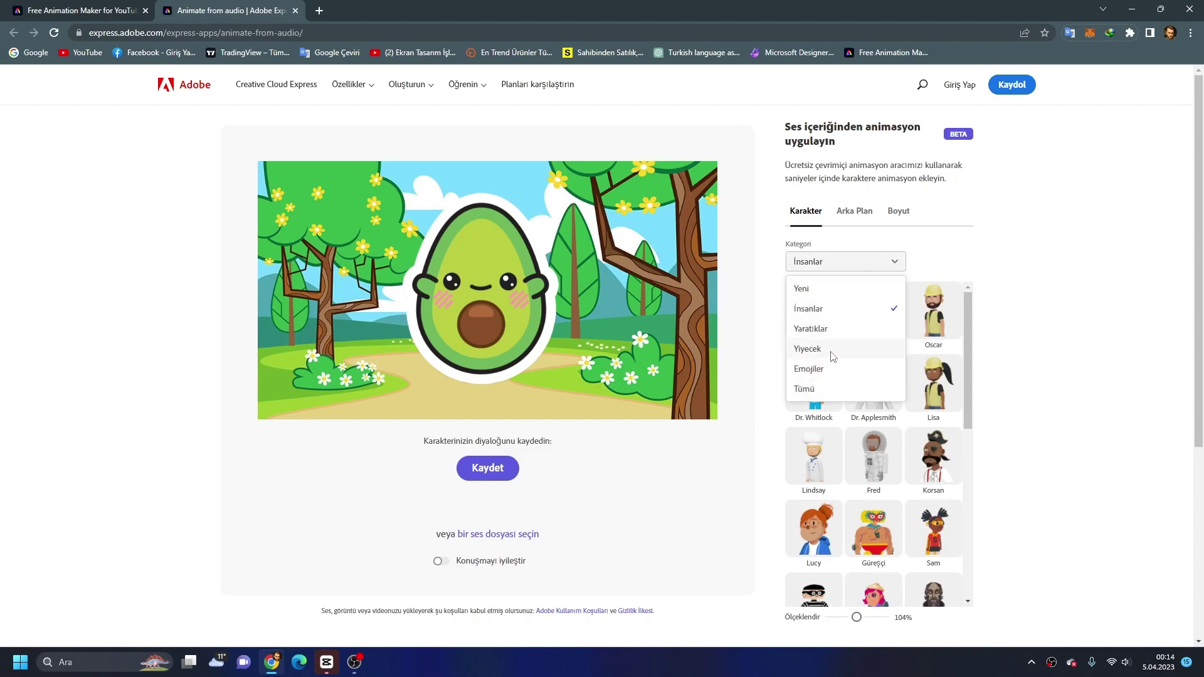
pyautogui.click(823, 375)
pyautogui.click(826, 266)
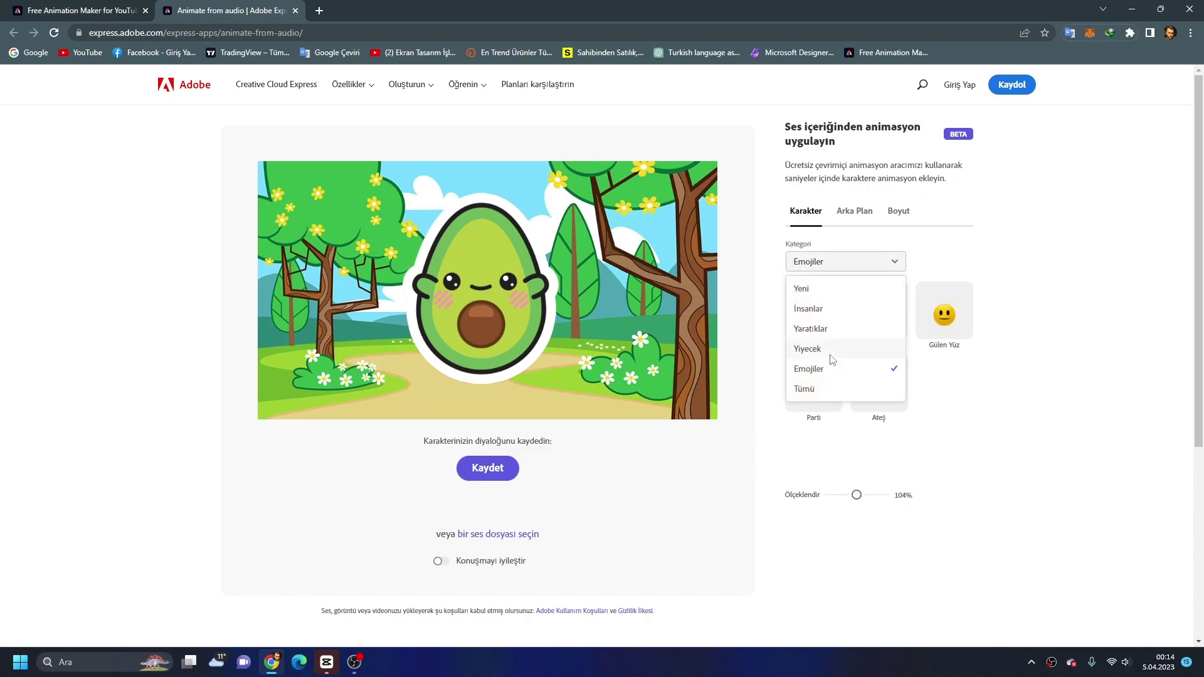
pyautogui.click(826, 350)
pyautogui.click(817, 270)
pyautogui.click(811, 326)
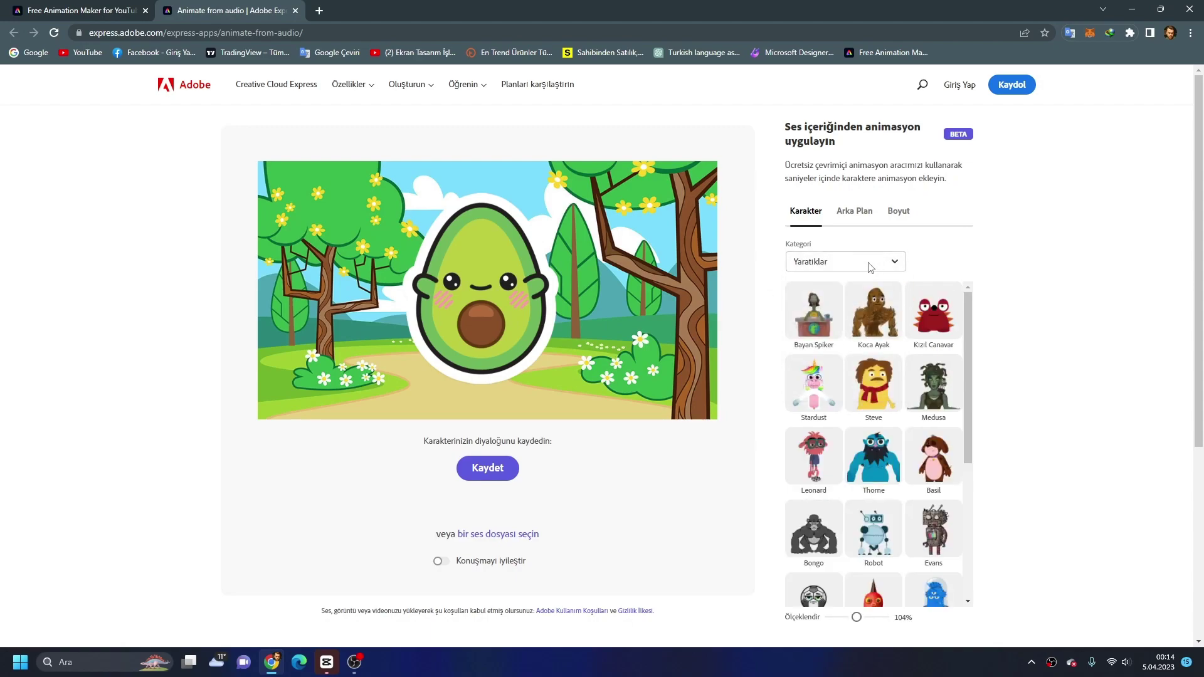
# - Replace the character with Dr. Applesmith from the İnsanlar category and scale it to 65%
pyautogui.click(859, 266)
pyautogui.click(830, 307)
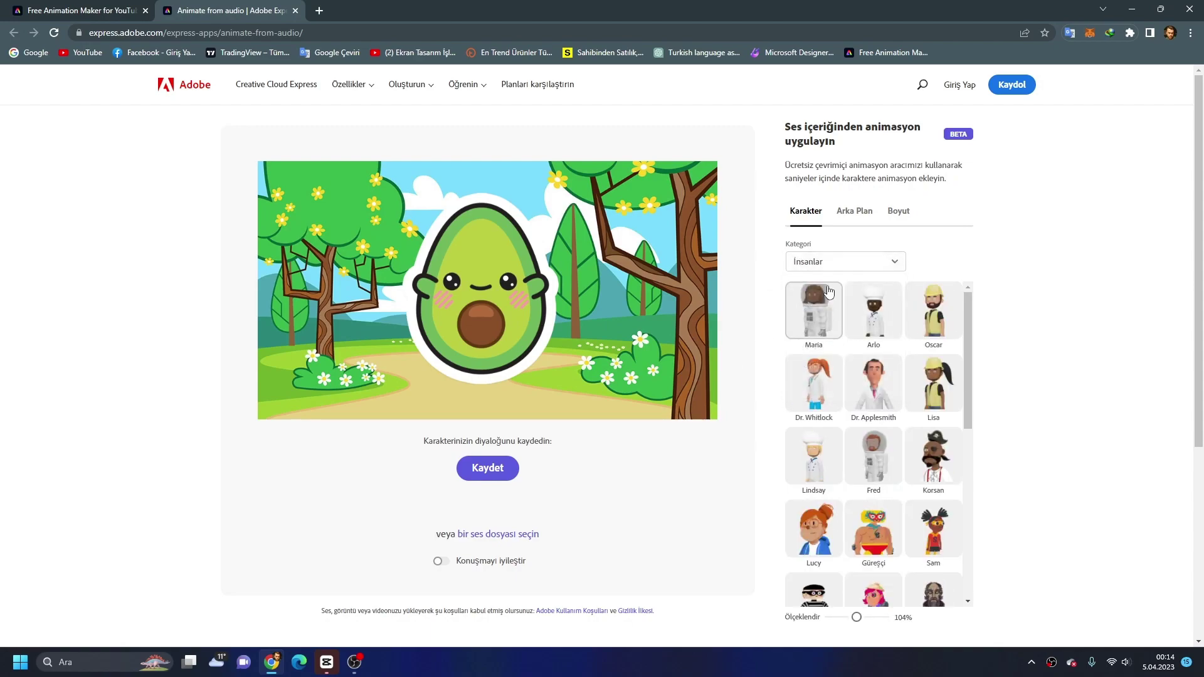
pyautogui.click(878, 389)
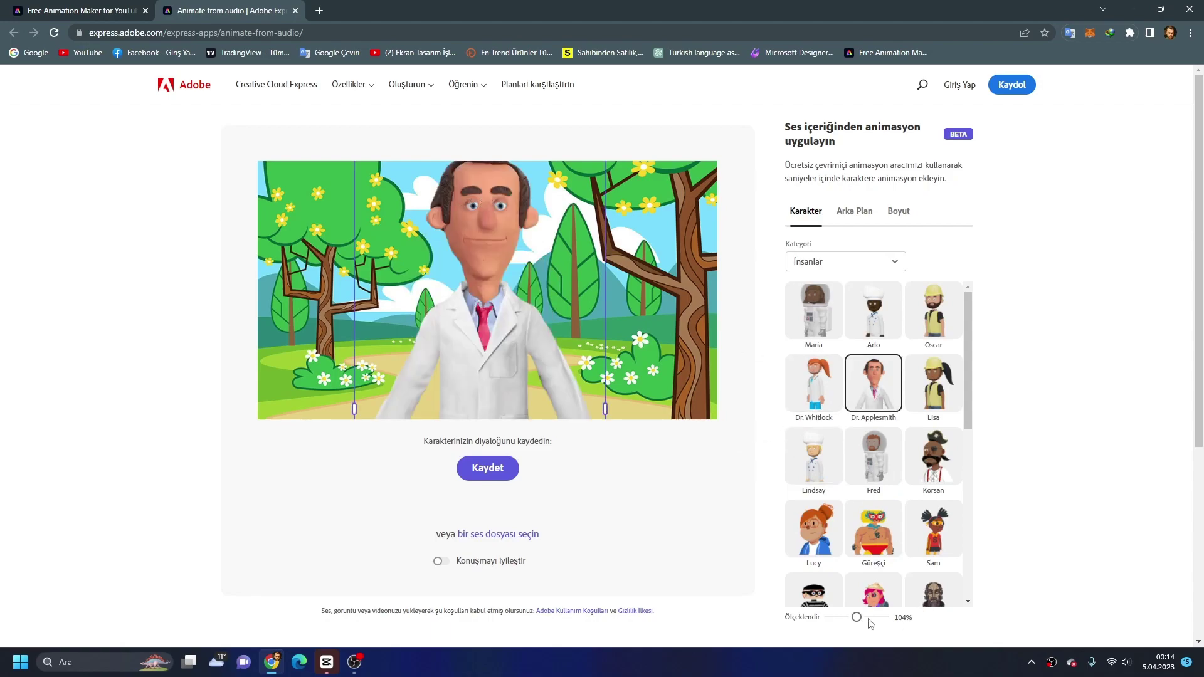
pyautogui.moveTo(857, 618); pyautogui.dragTo(846, 621)
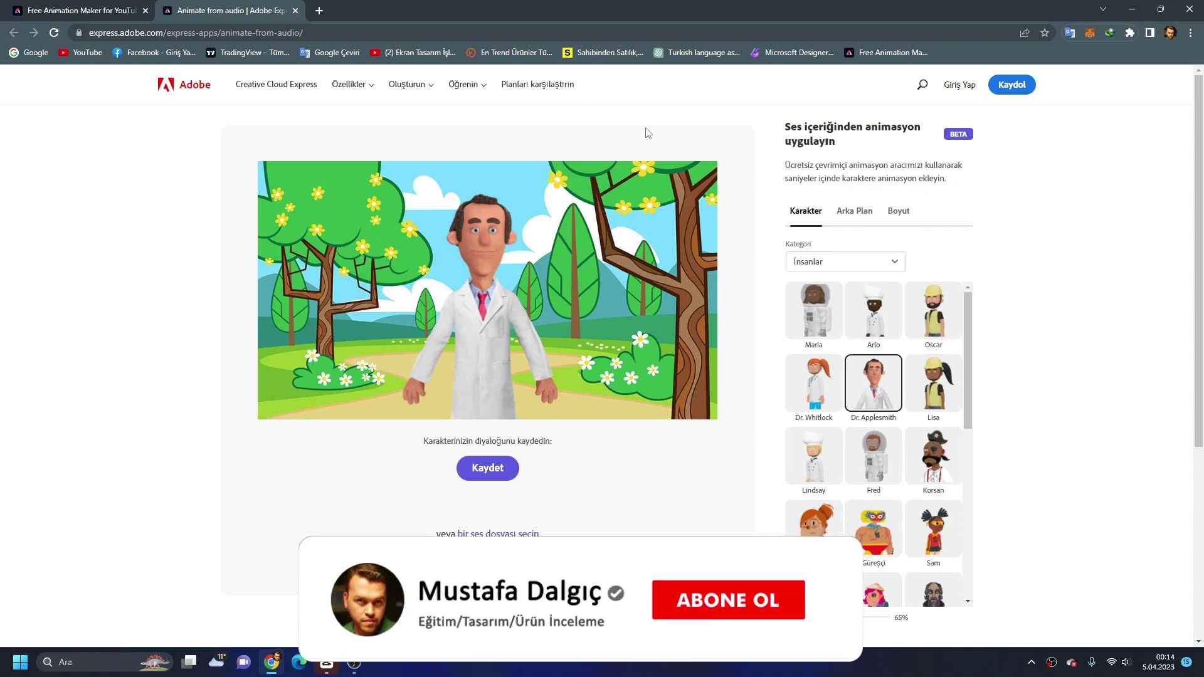
# - Change the scene's background to Ofis
pyautogui.click(863, 217)
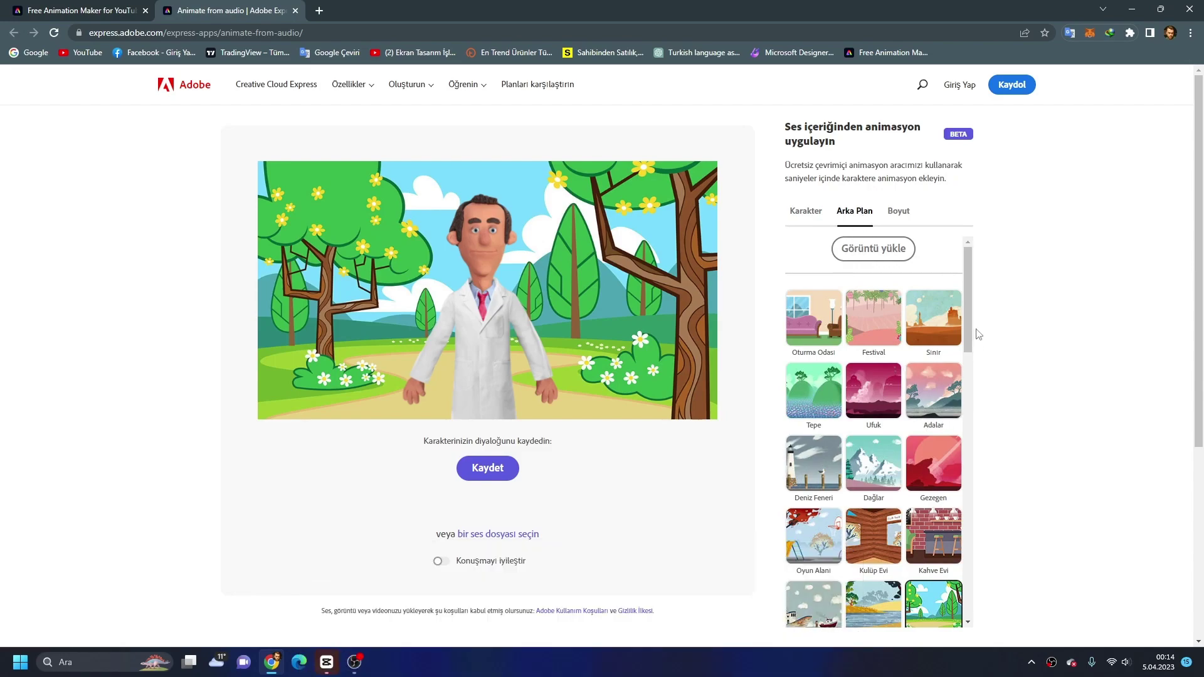
pyautogui.moveTo(968, 313); pyautogui.dragTo(895, 441)
pyautogui.click(803, 418)
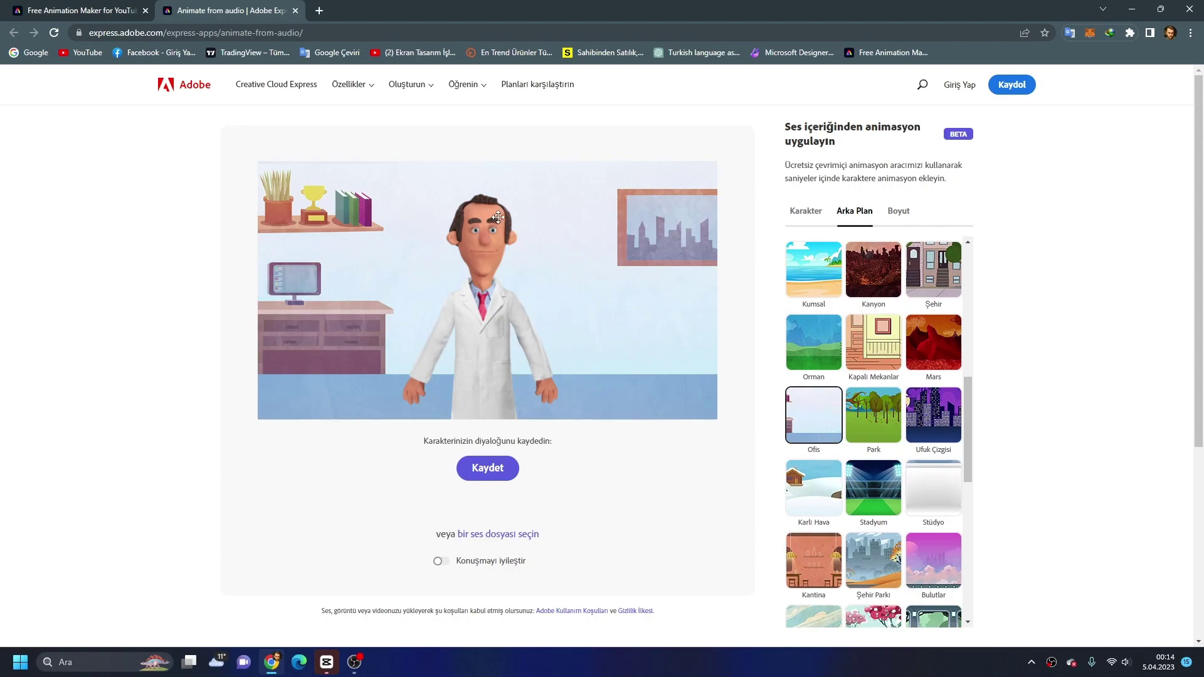
# - Move the doctor character upward in the office scene and enlarge him very slightly
pyautogui.moveTo(480, 232)
pyautogui.moveTo(479, 236); pyautogui.dragTo(486, 214)
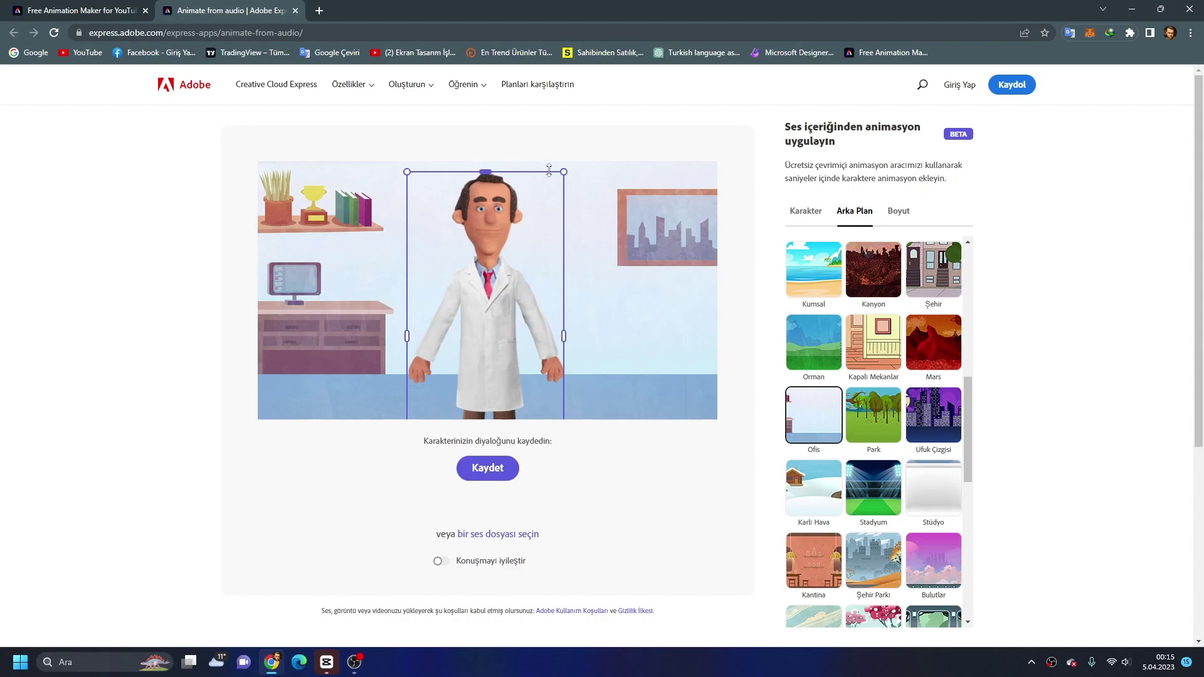
pyautogui.moveTo(564, 171); pyautogui.dragTo(566, 168)
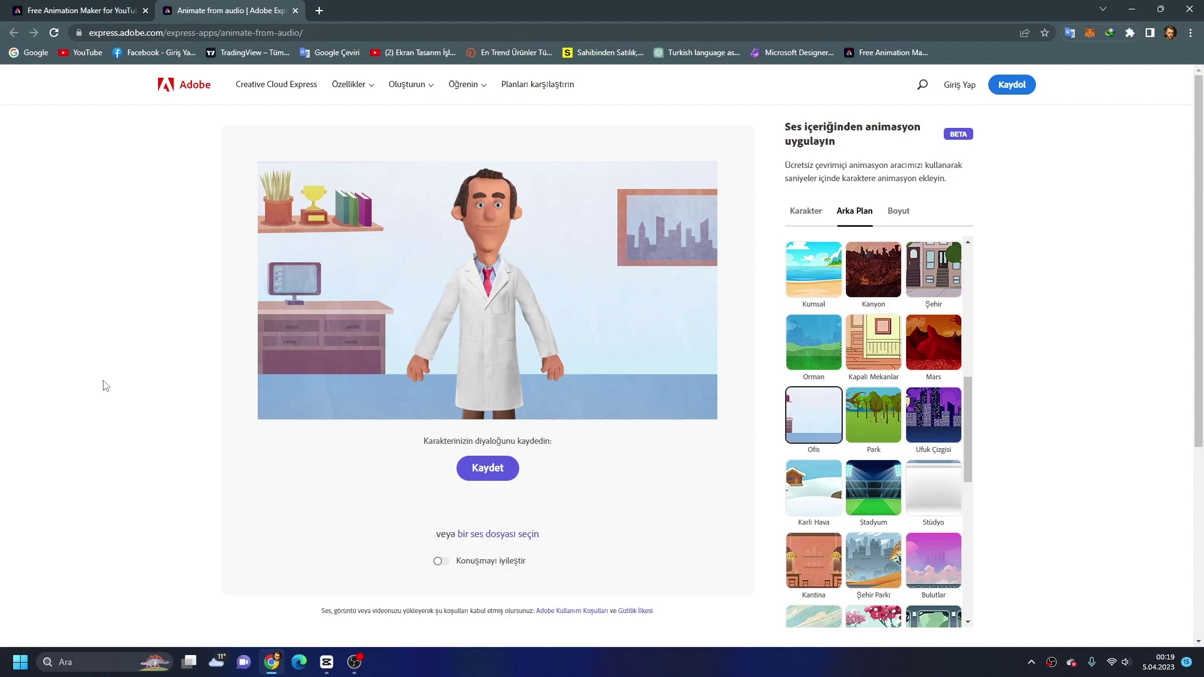
# - Review the output size presets for Instagram, Facebook and TikTok, and set the output size back to YouTube
pyautogui.click(901, 216)
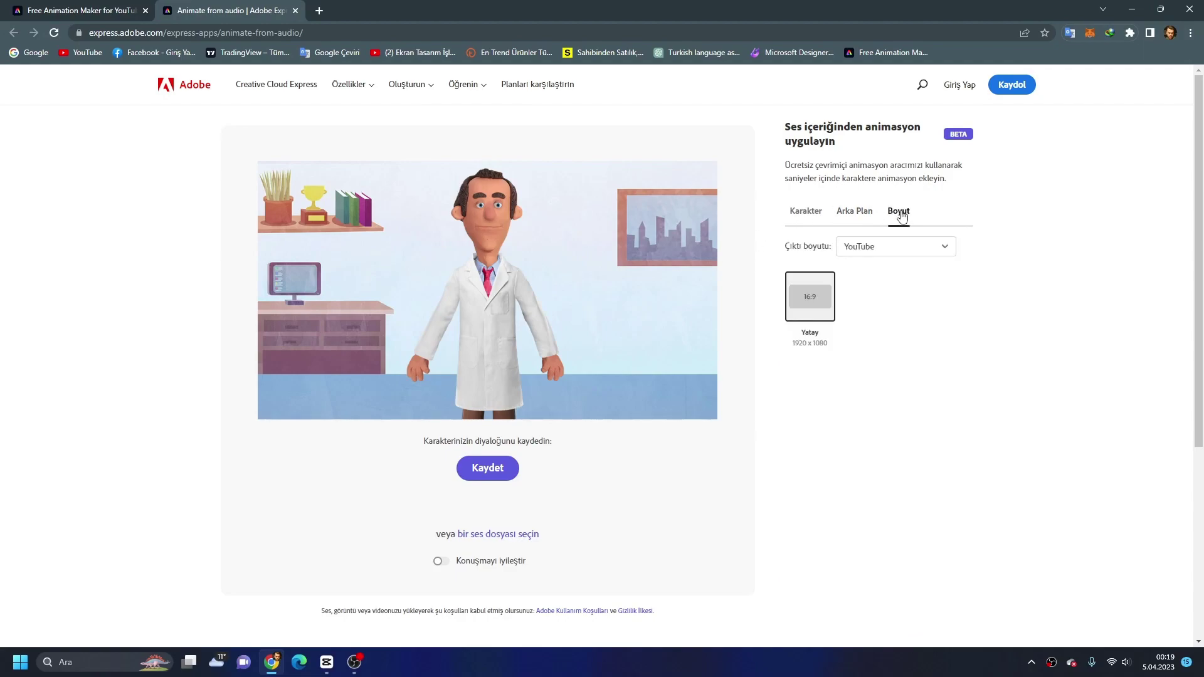
pyautogui.click(948, 250)
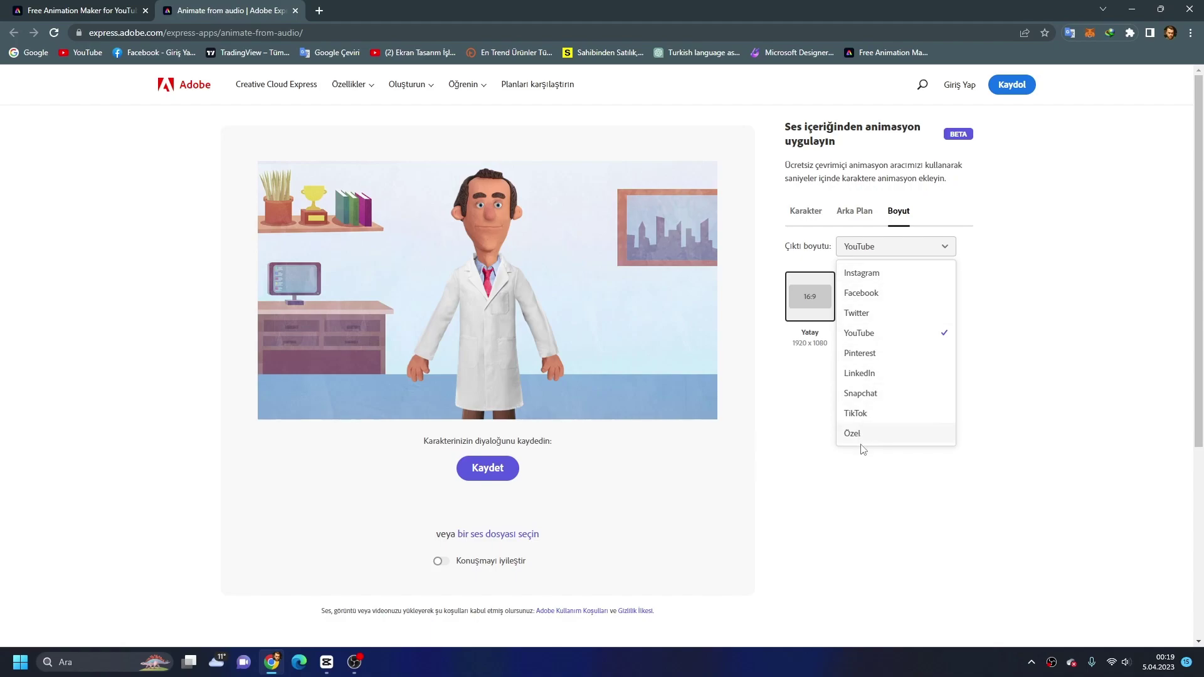
pyautogui.click(888, 280)
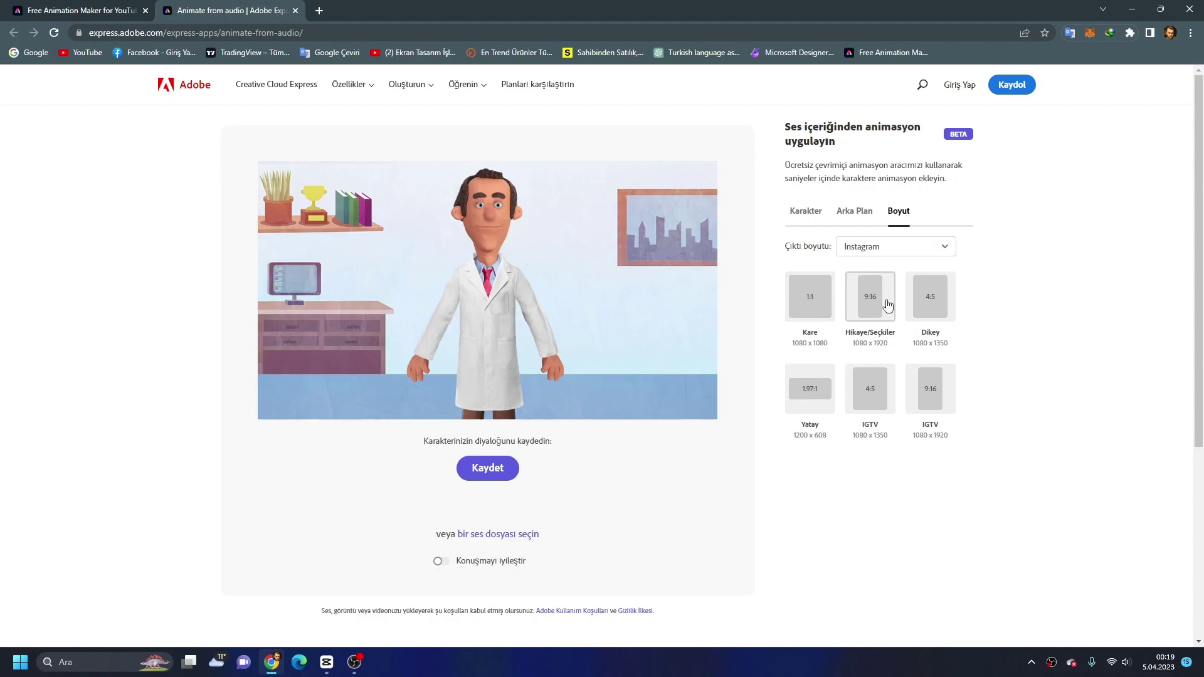
pyautogui.click(914, 251)
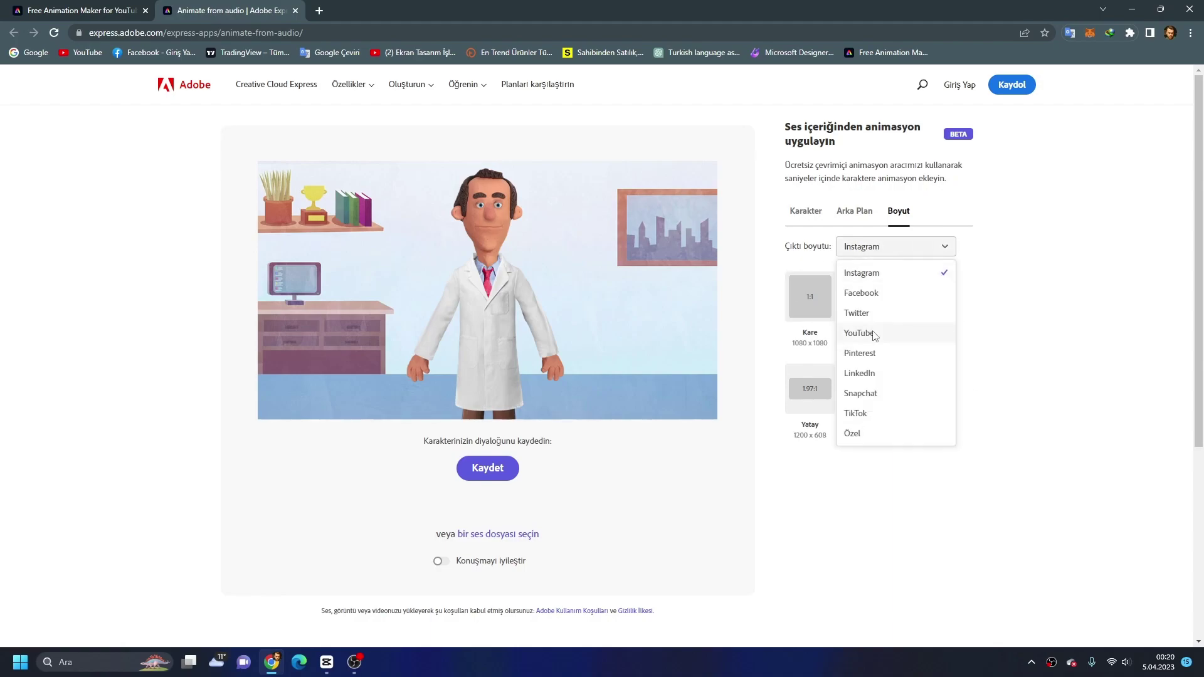
pyautogui.click(894, 295)
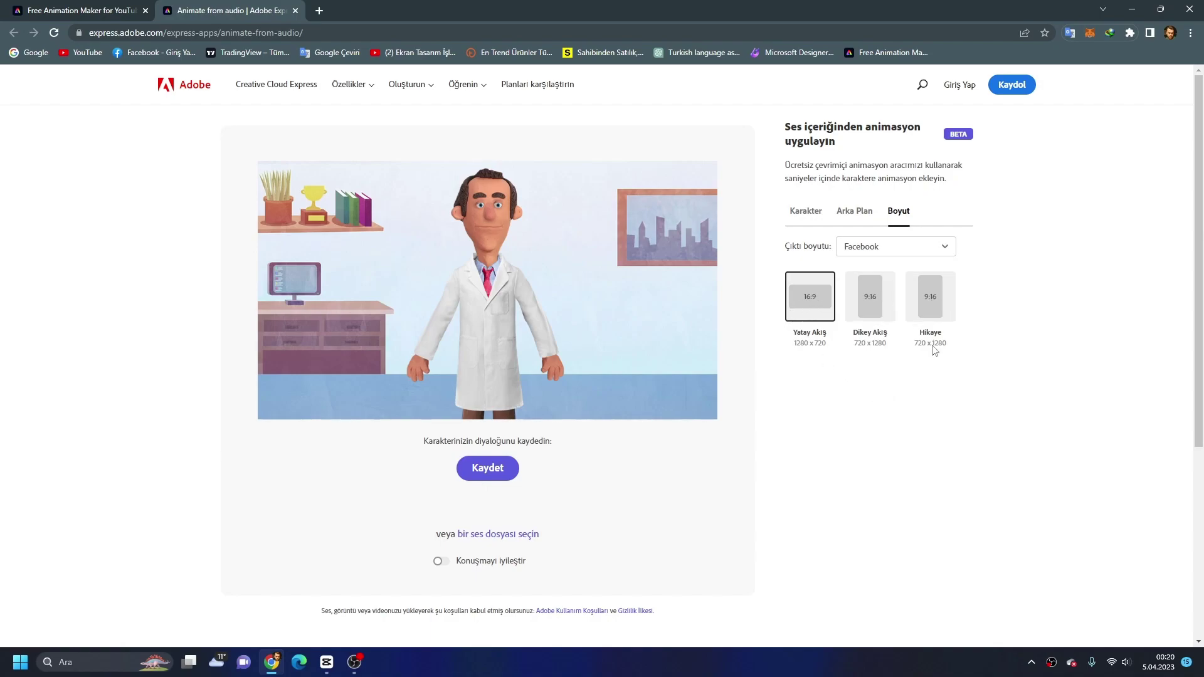
pyautogui.click(944, 247)
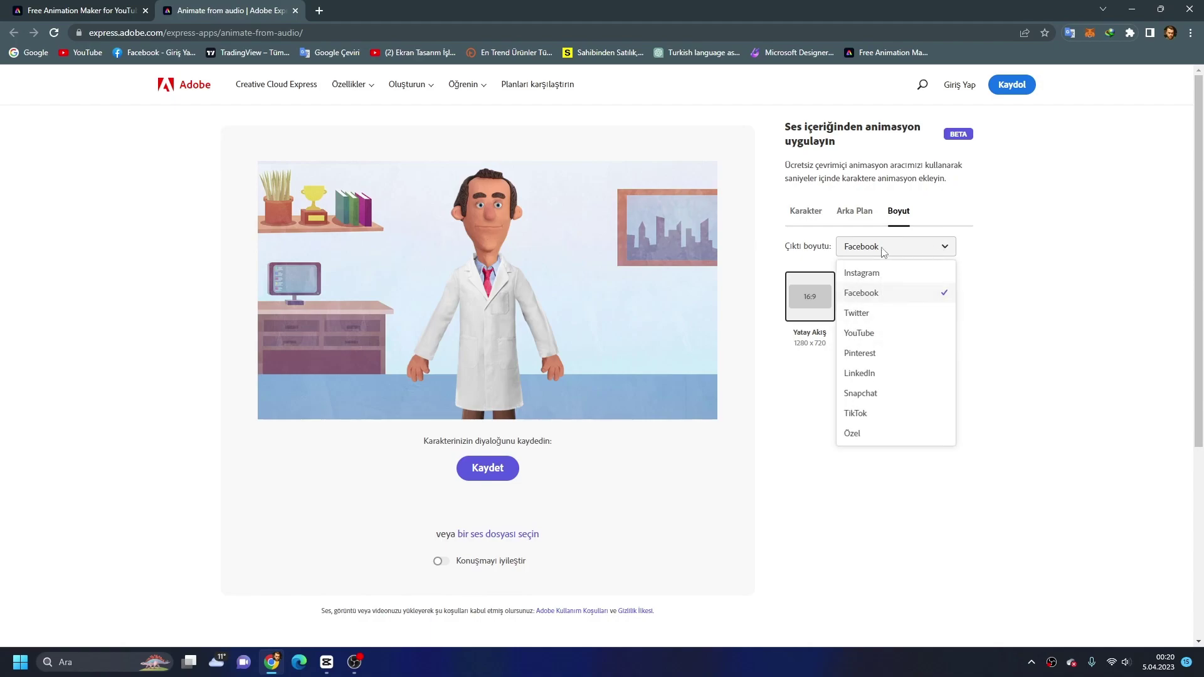
pyautogui.click(868, 418)
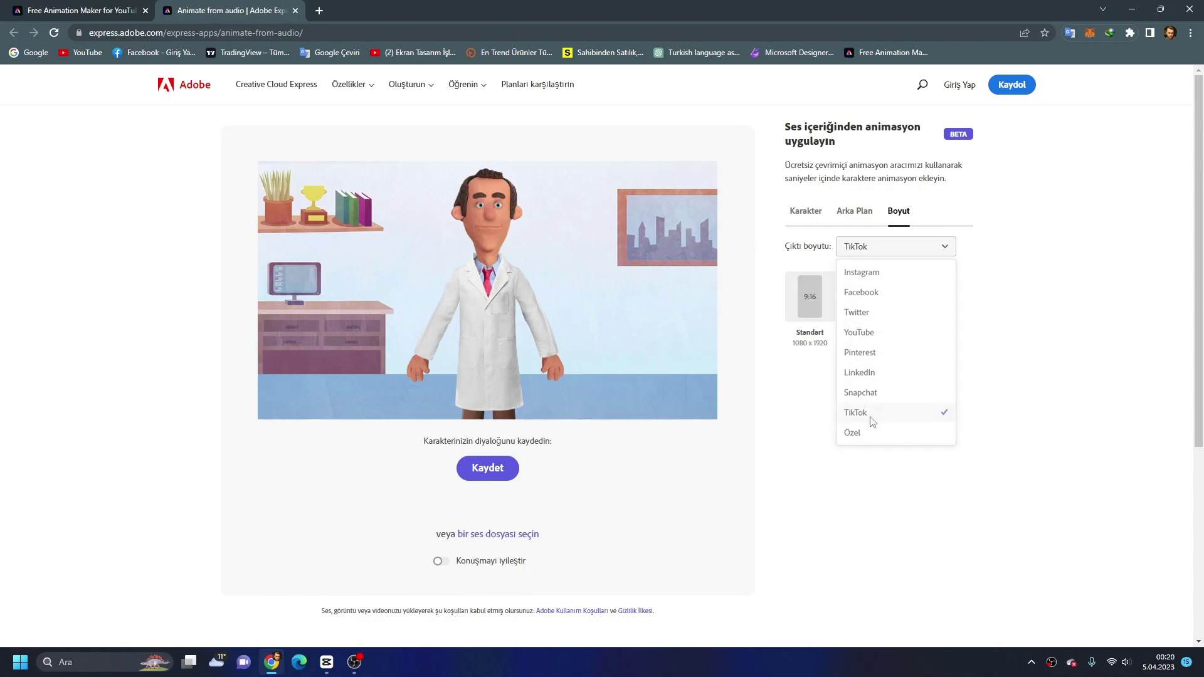
pyautogui.click(939, 246)
pyautogui.click(861, 333)
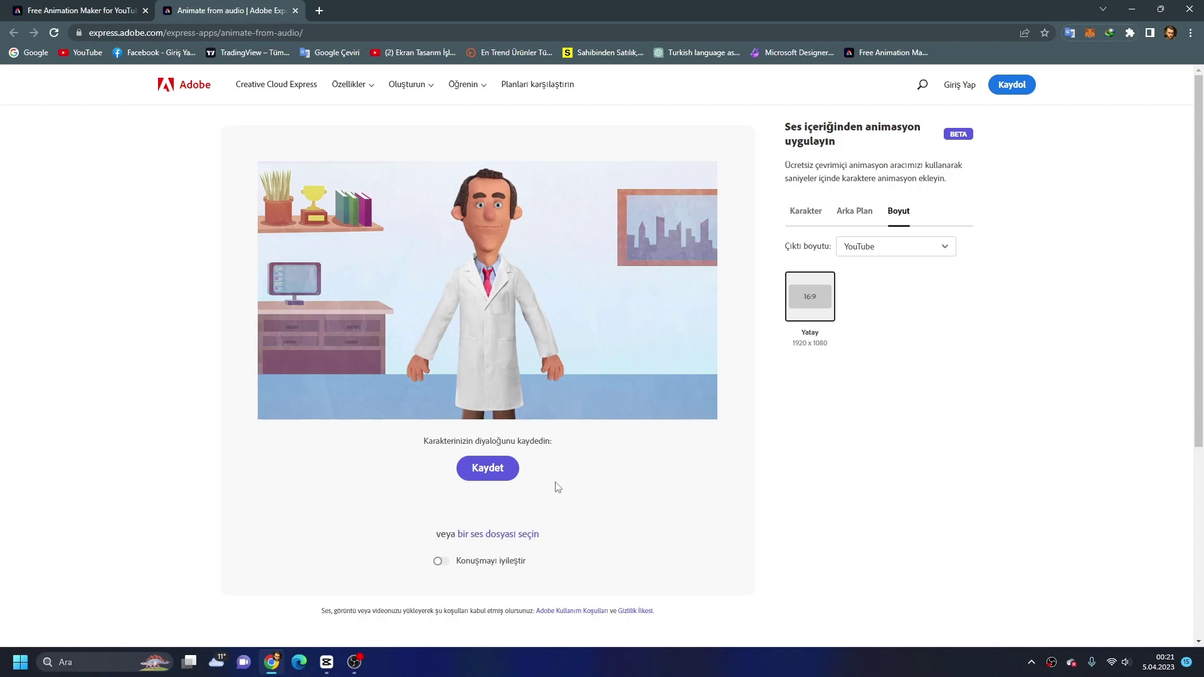
# - Record about 15 seconds of dialogue for the character and play back the generated animation
pyautogui.click(511, 475)
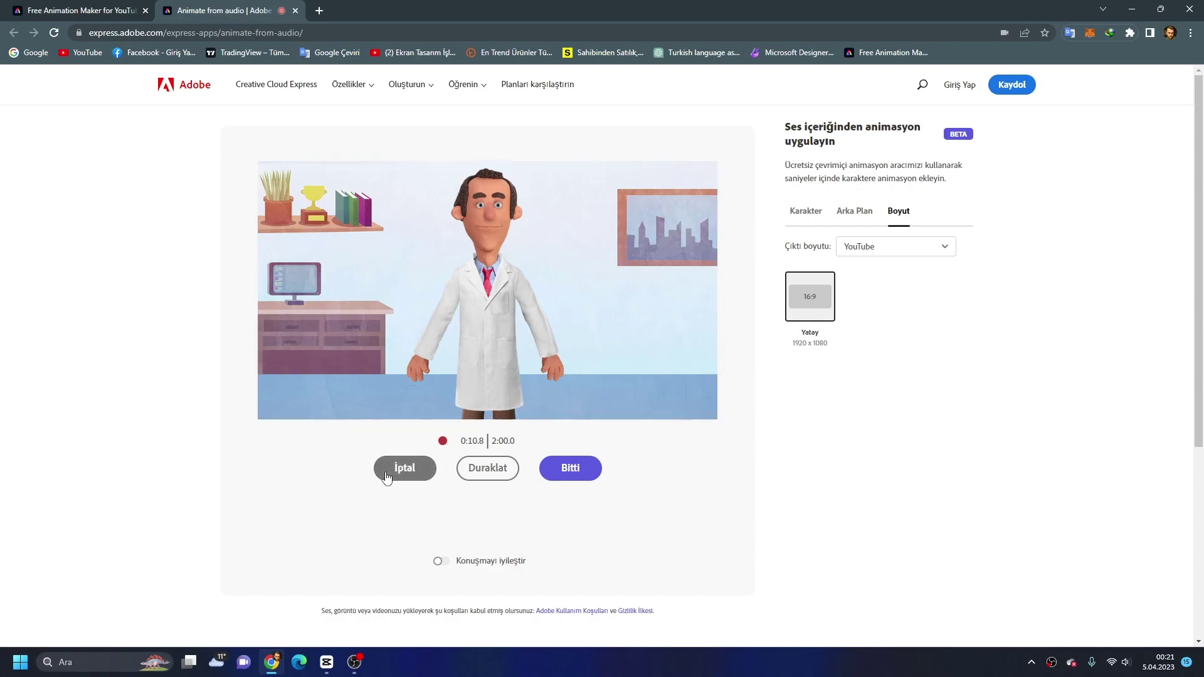
pyautogui.click(581, 474)
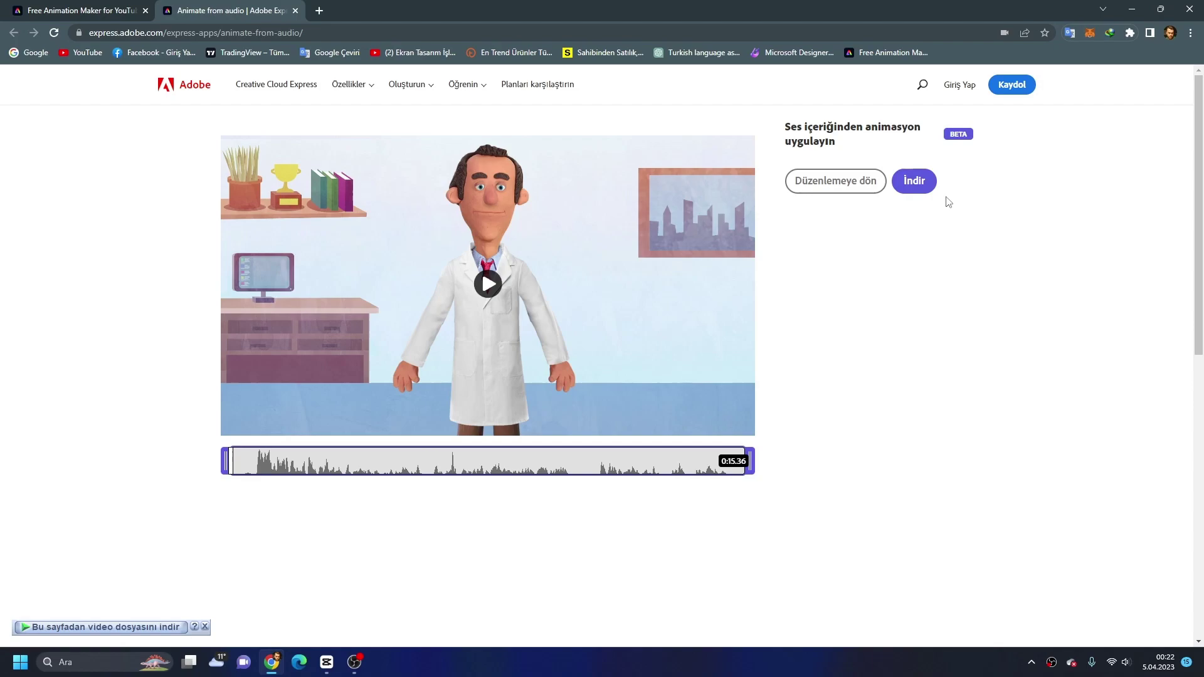
pyautogui.click(486, 287)
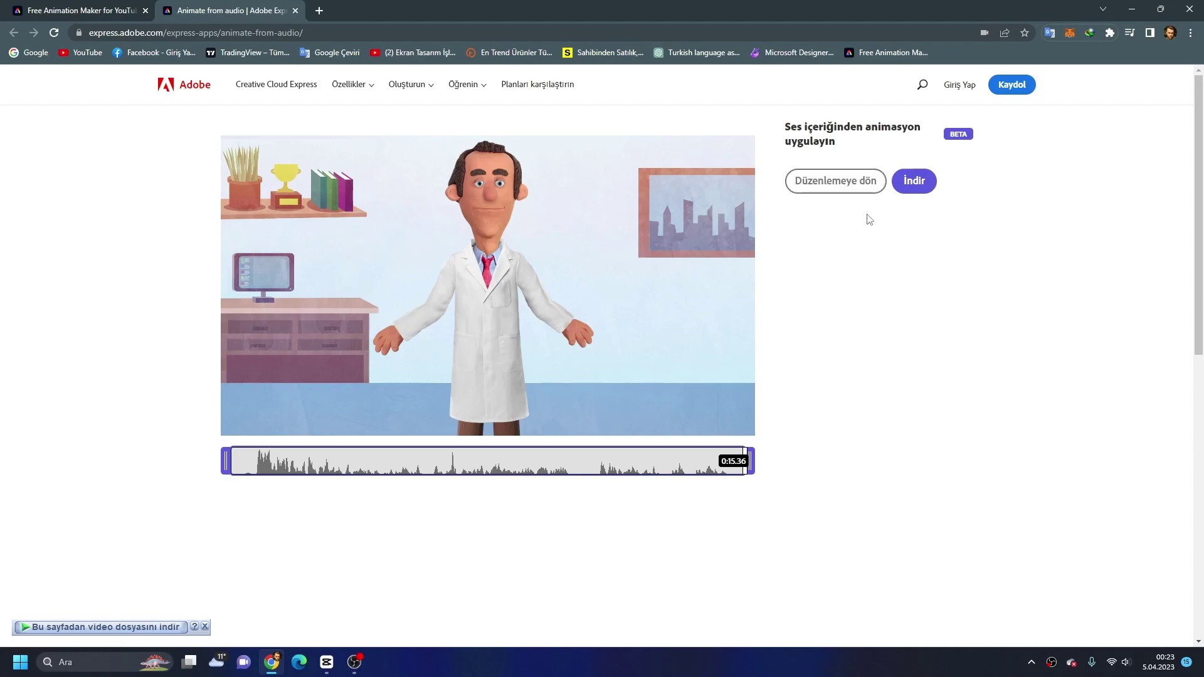
# - Return to editing, enable the Konuşmayı iyileştir speech enhancement and generate the preview again
pyautogui.click(858, 183)
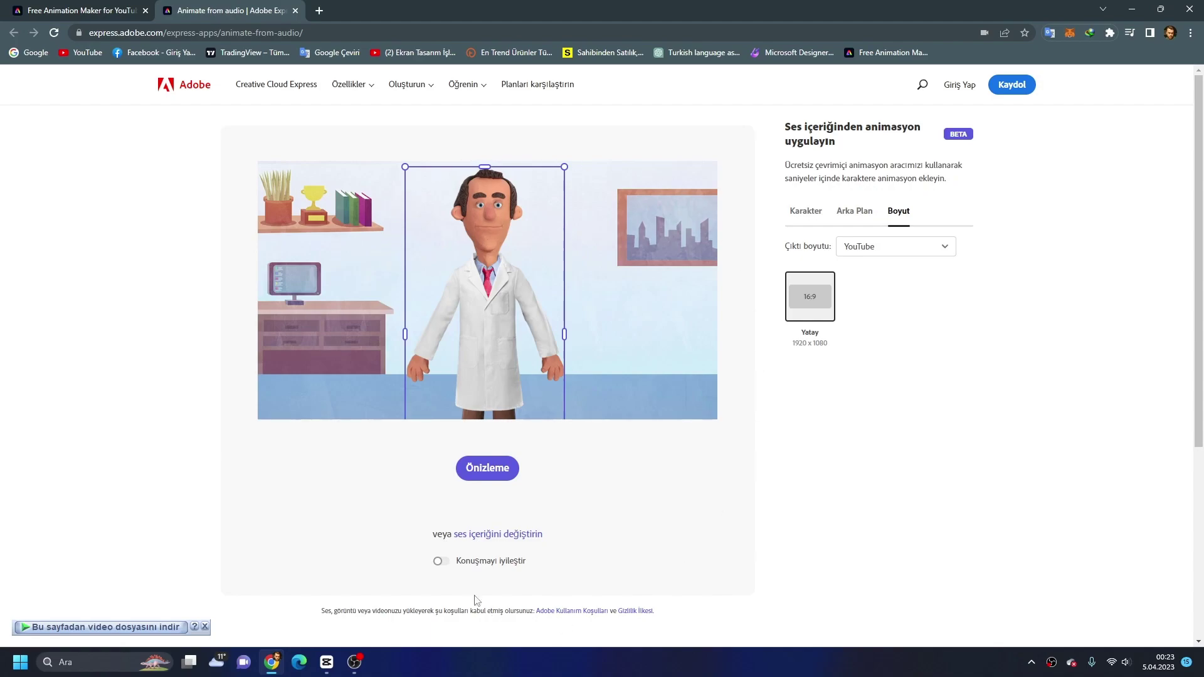
pyautogui.click(441, 563)
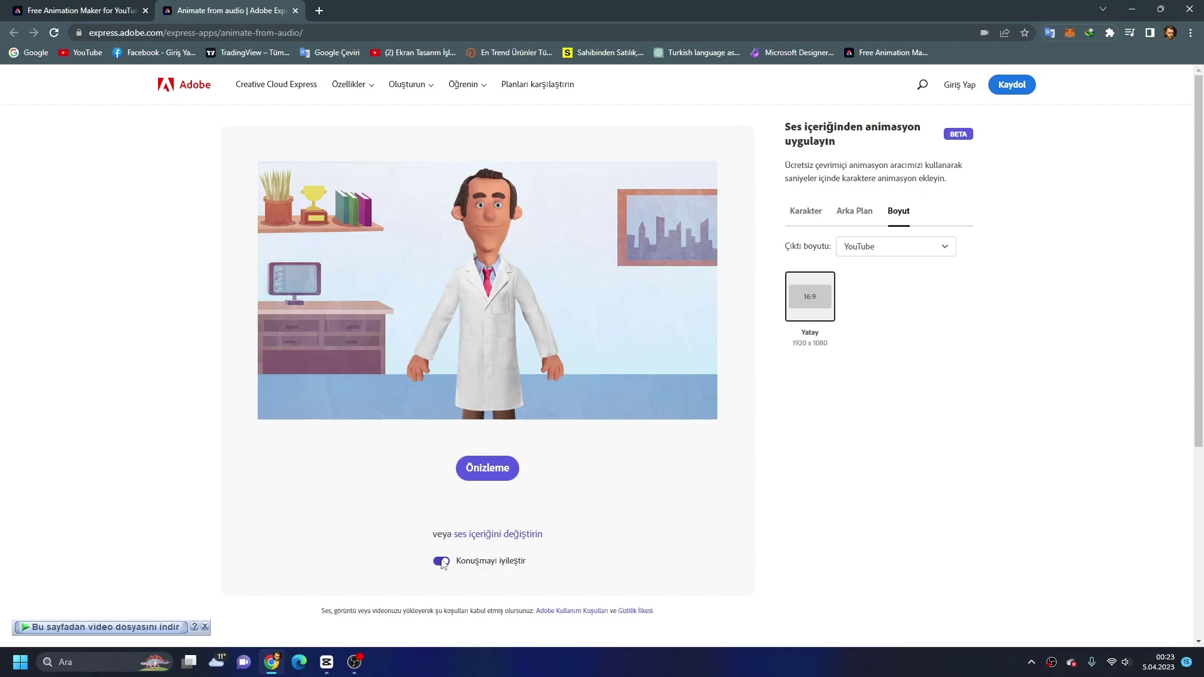
pyautogui.click(490, 470)
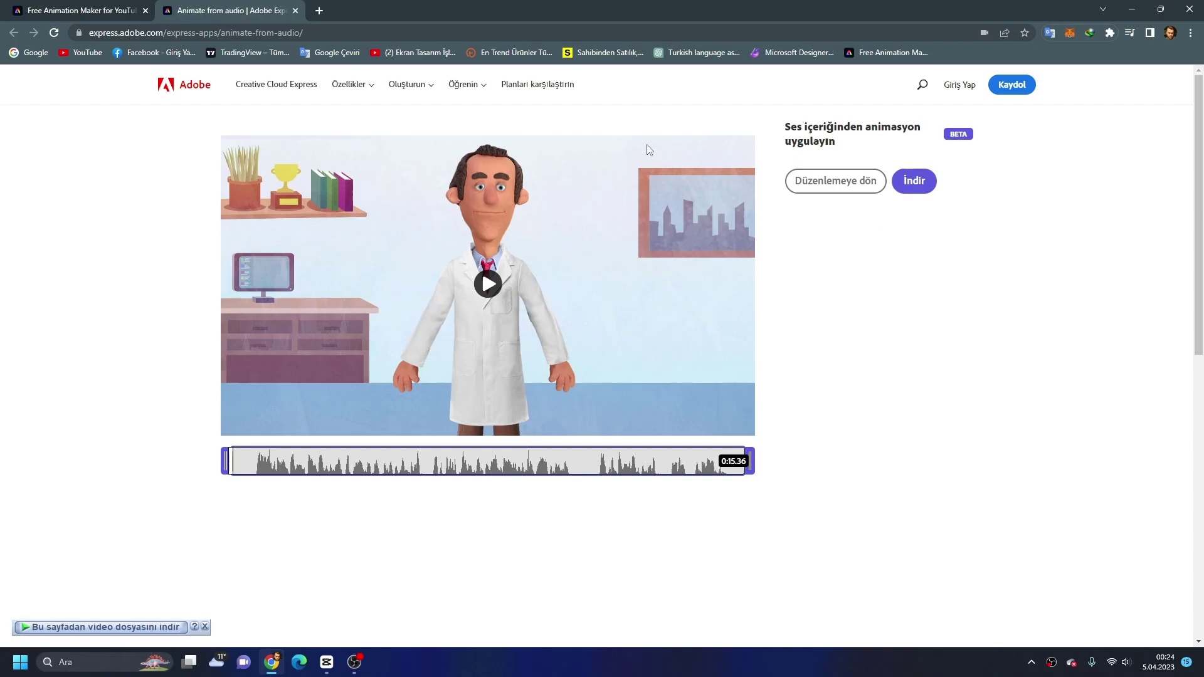
# - Play the speech-enhanced animation to check its sound and the character's movement
pyautogui.click(489, 285)
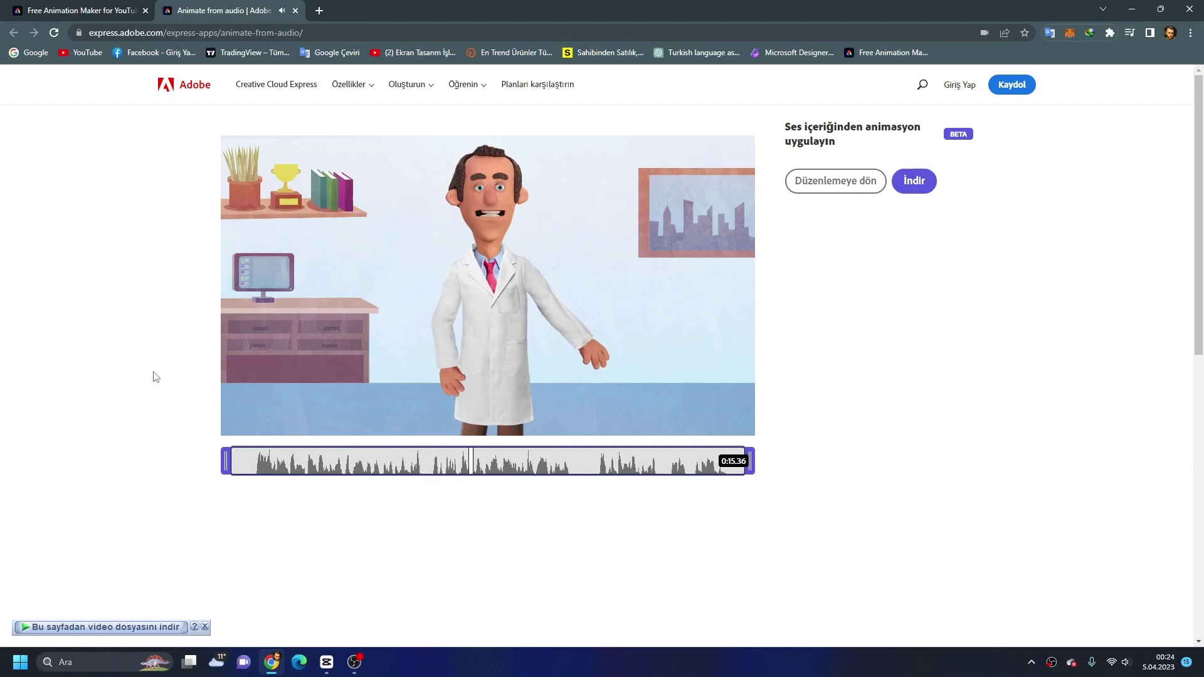
pyautogui.moveTo(493, 285)
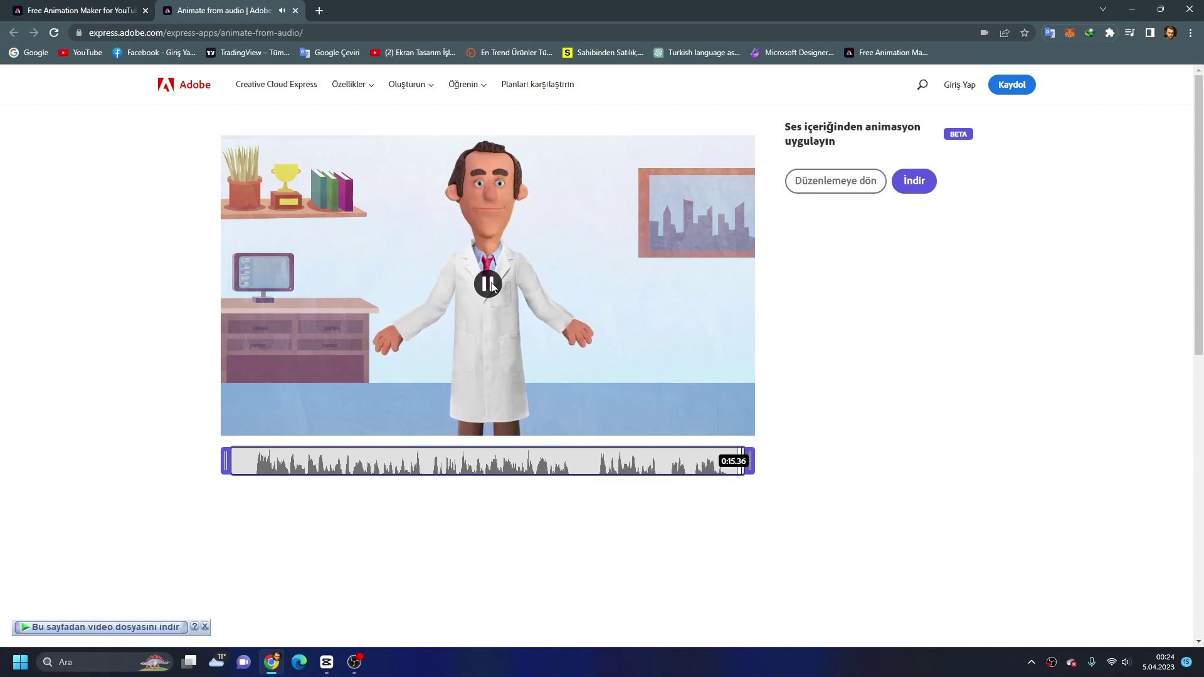
pyautogui.click(490, 286)
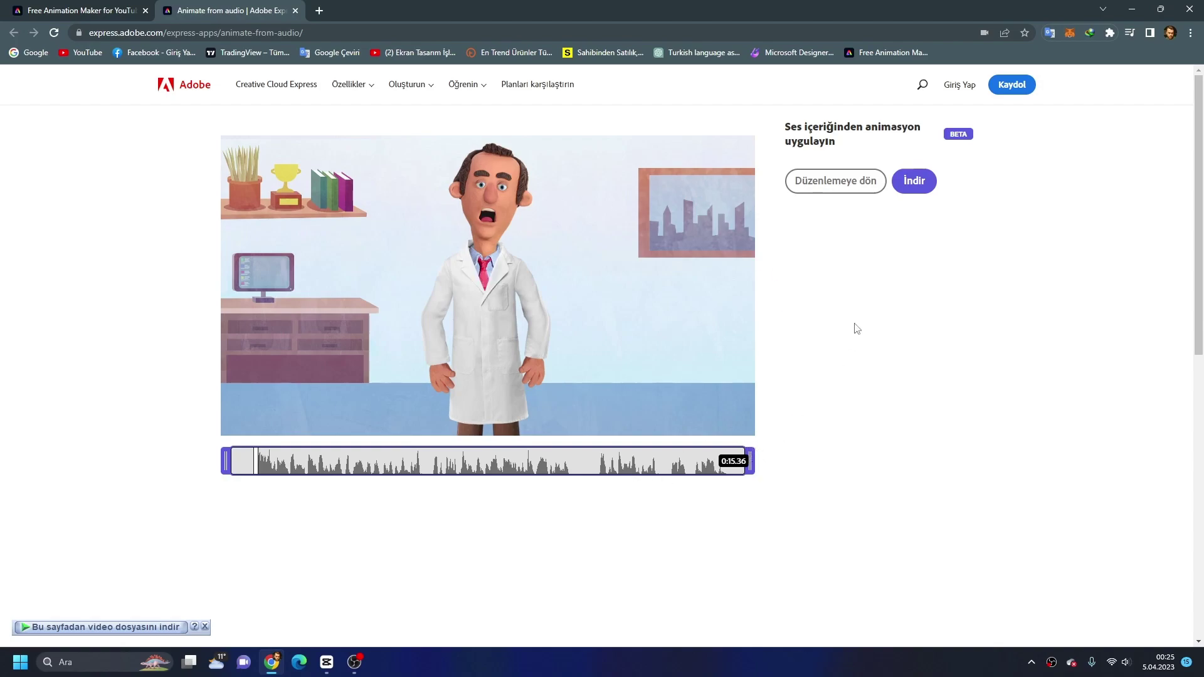
# - Request the animation's download and proceed to sign in with an existing Adobe account
pyautogui.click(915, 183)
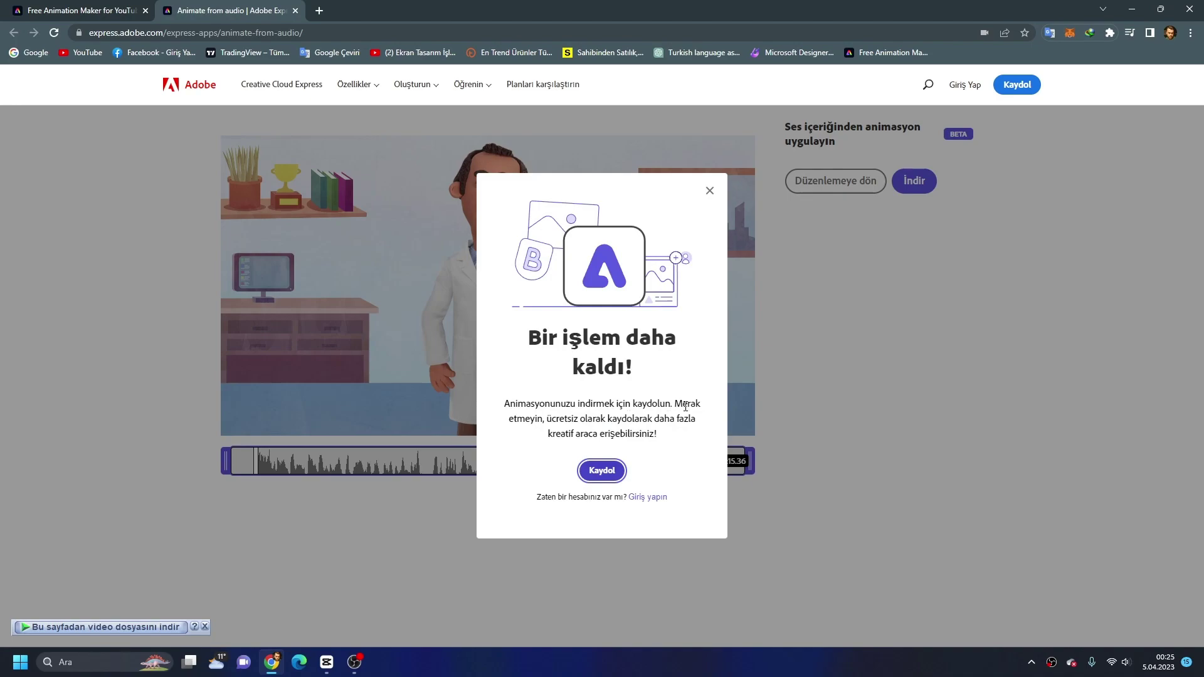
pyautogui.moveTo(555, 419); pyautogui.dragTo(701, 424)
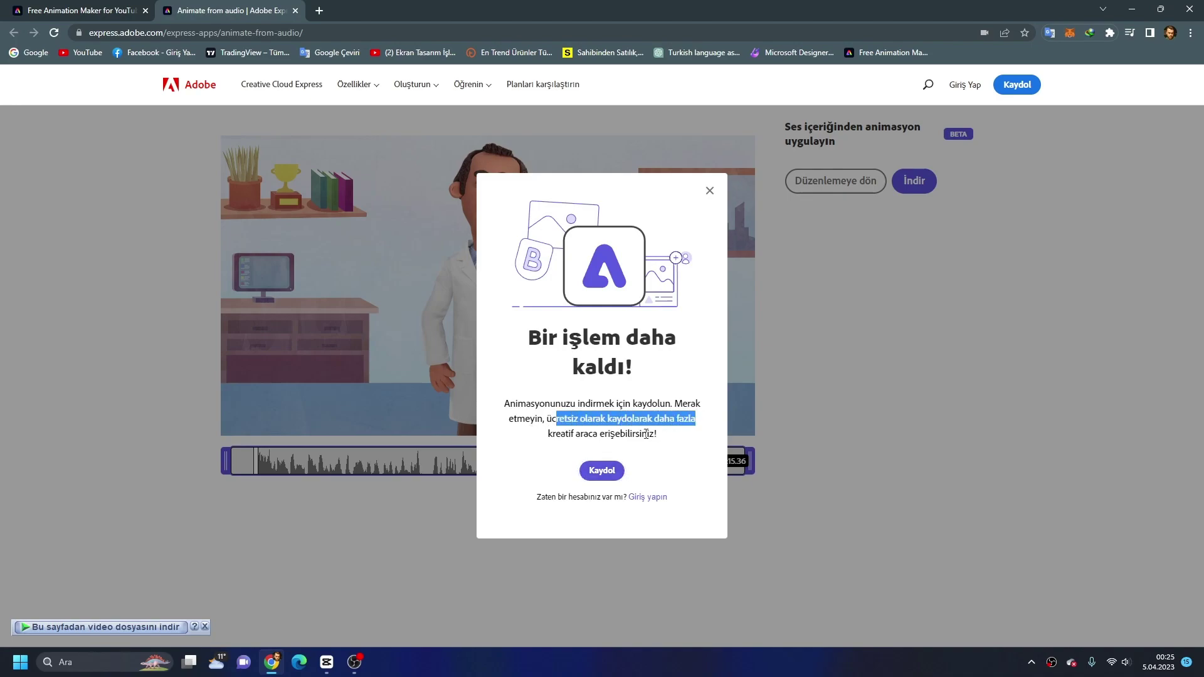
pyautogui.click(562, 438)
pyautogui.moveTo(562, 437); pyautogui.dragTo(655, 433)
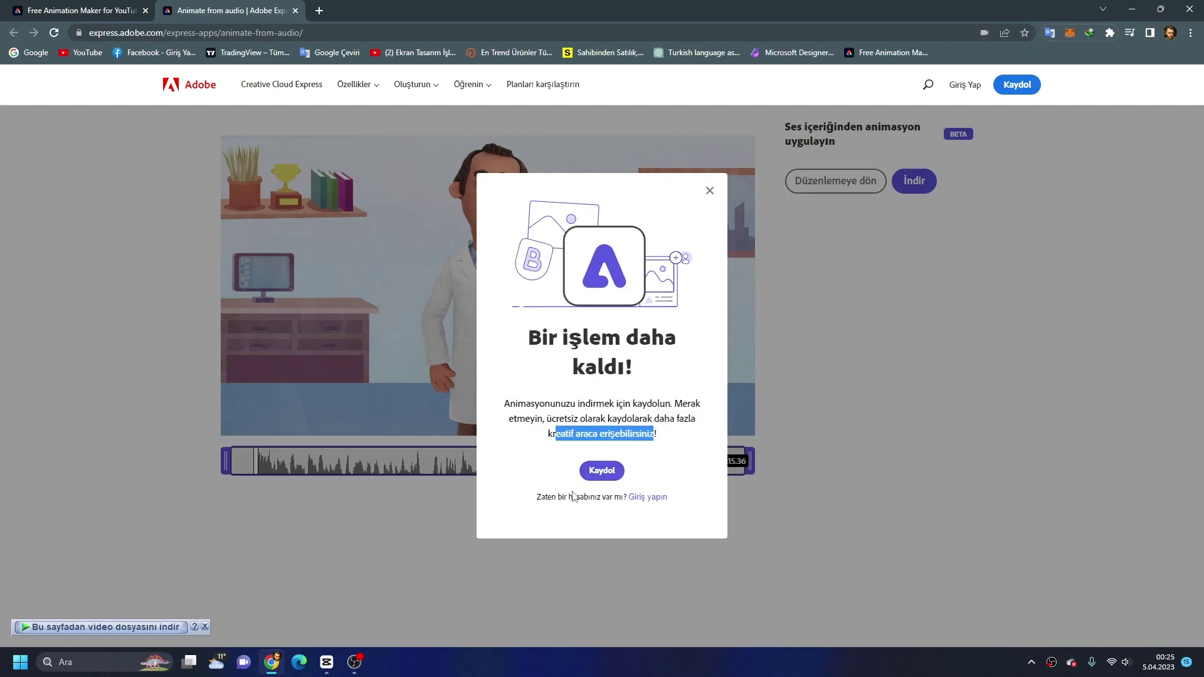
pyautogui.click(649, 497)
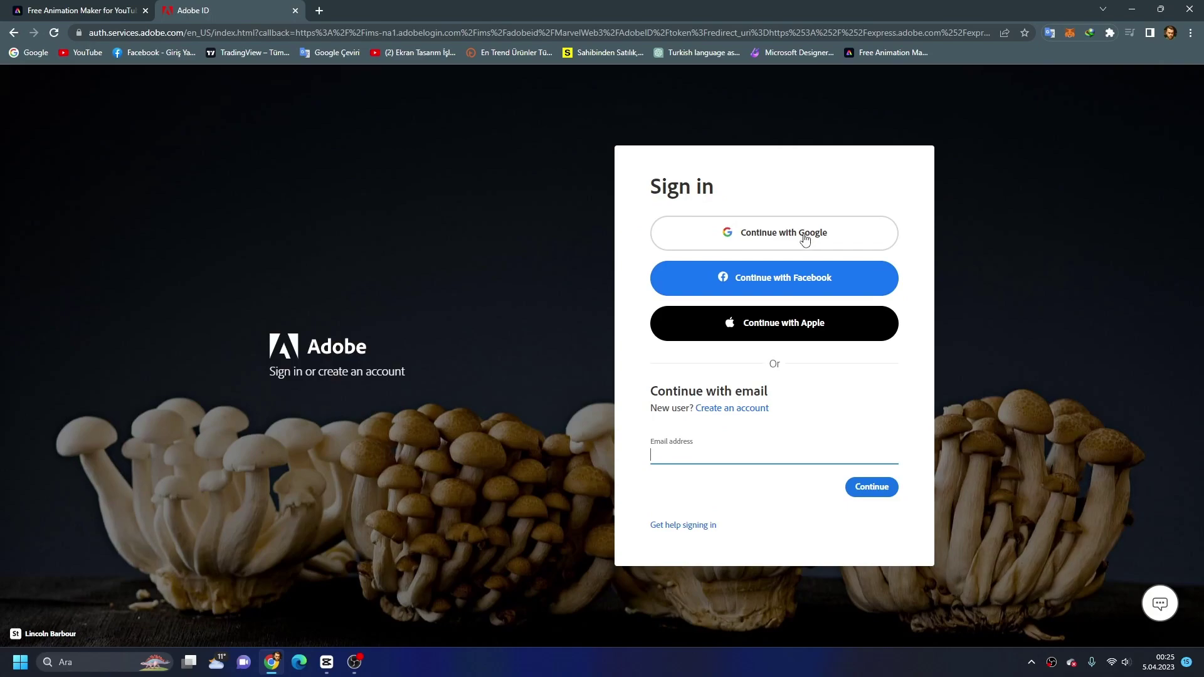
# - Sign in with the Google account and download the animation as Dr__Applesmith_AdobeExpress.mp4 into the Video category folder
pyautogui.click(806, 240)
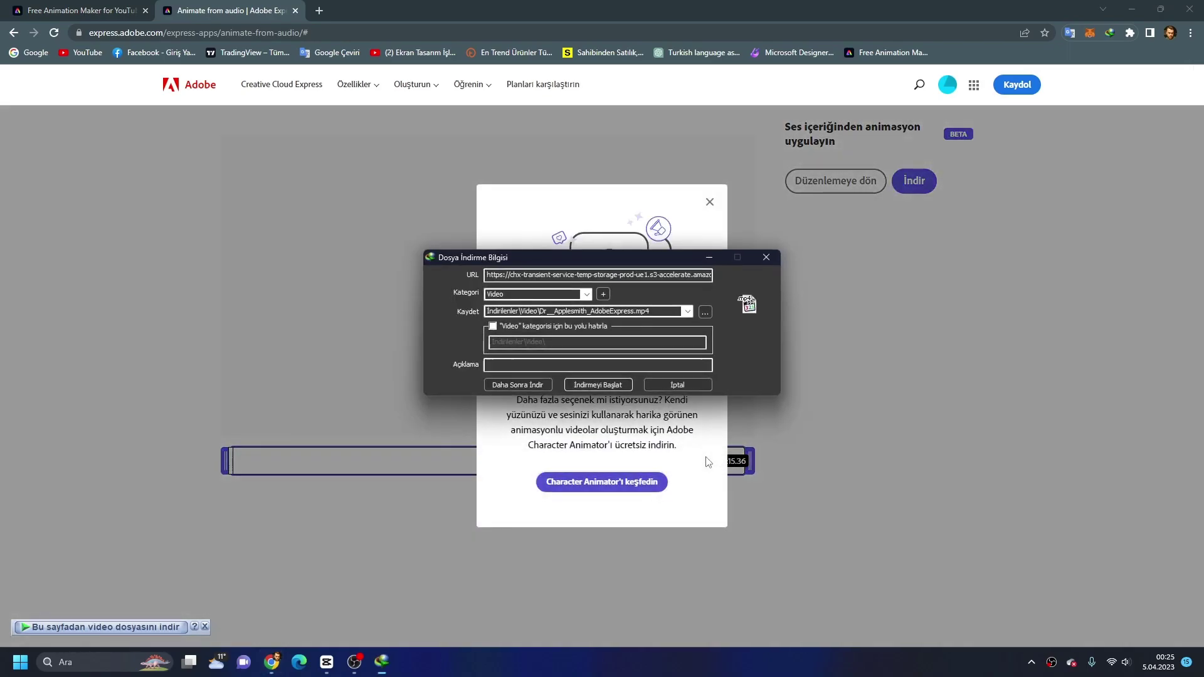
pyautogui.scroll(-8, 662, 213)
pyautogui.click(709, 258)
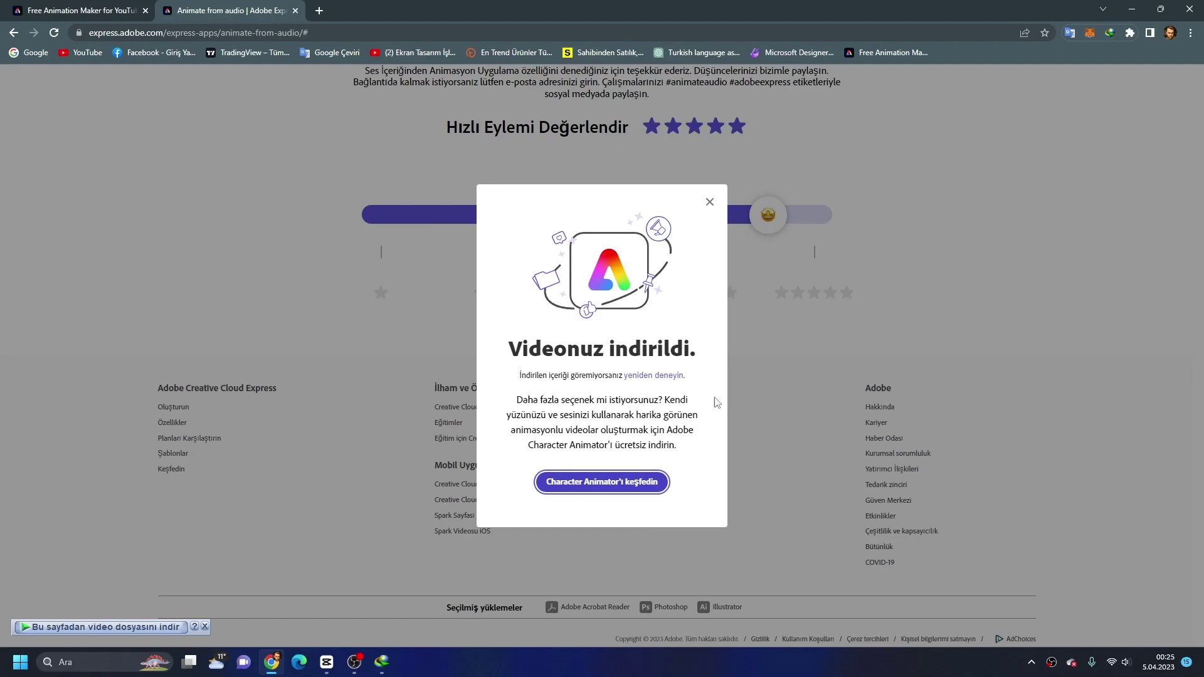
pyautogui.moveTo(526, 376); pyautogui.dragTo(677, 386)
pyautogui.click(636, 208)
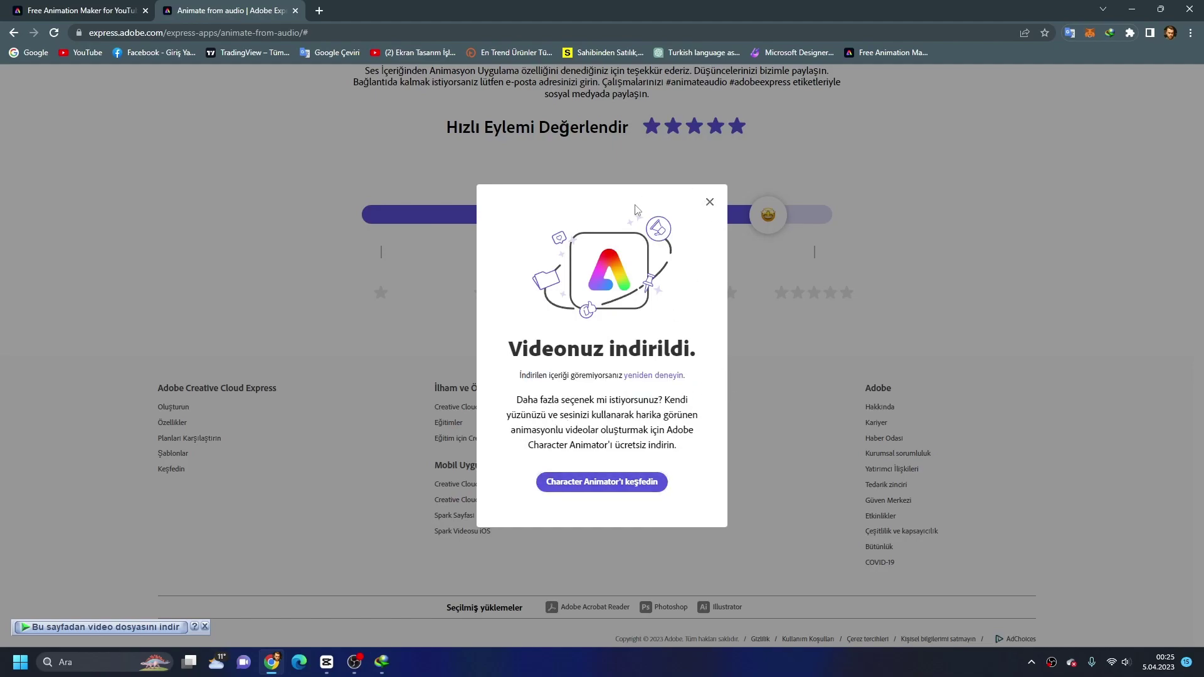
pyautogui.click(710, 202)
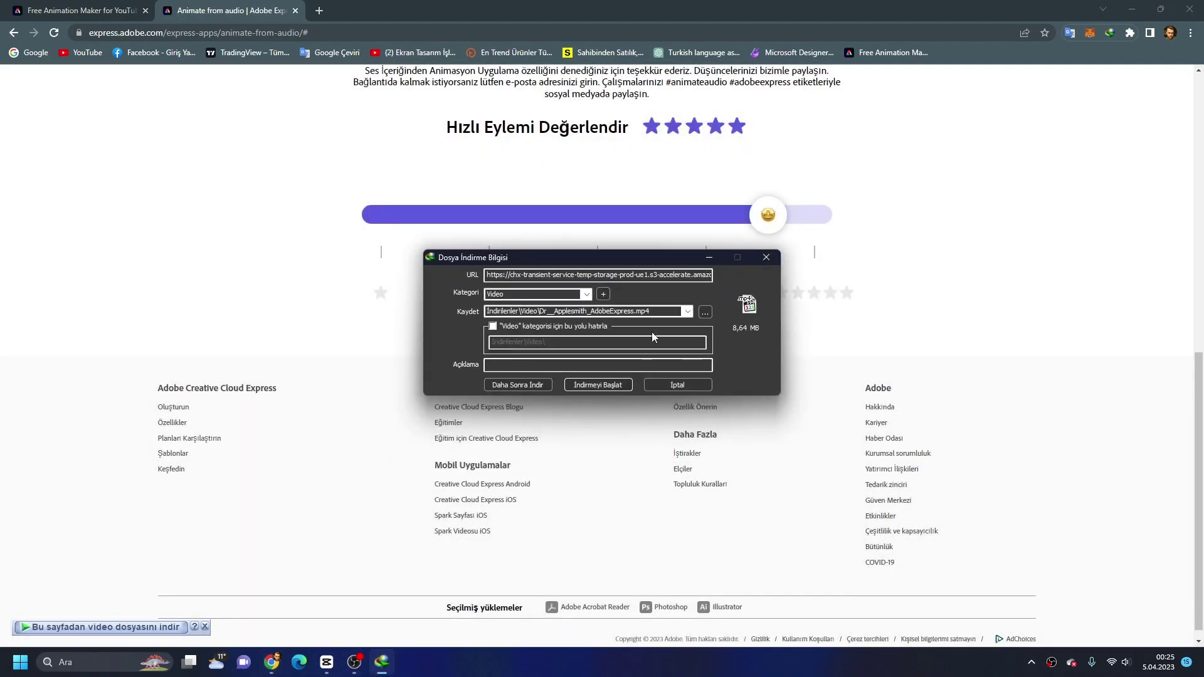
pyautogui.click(597, 385)
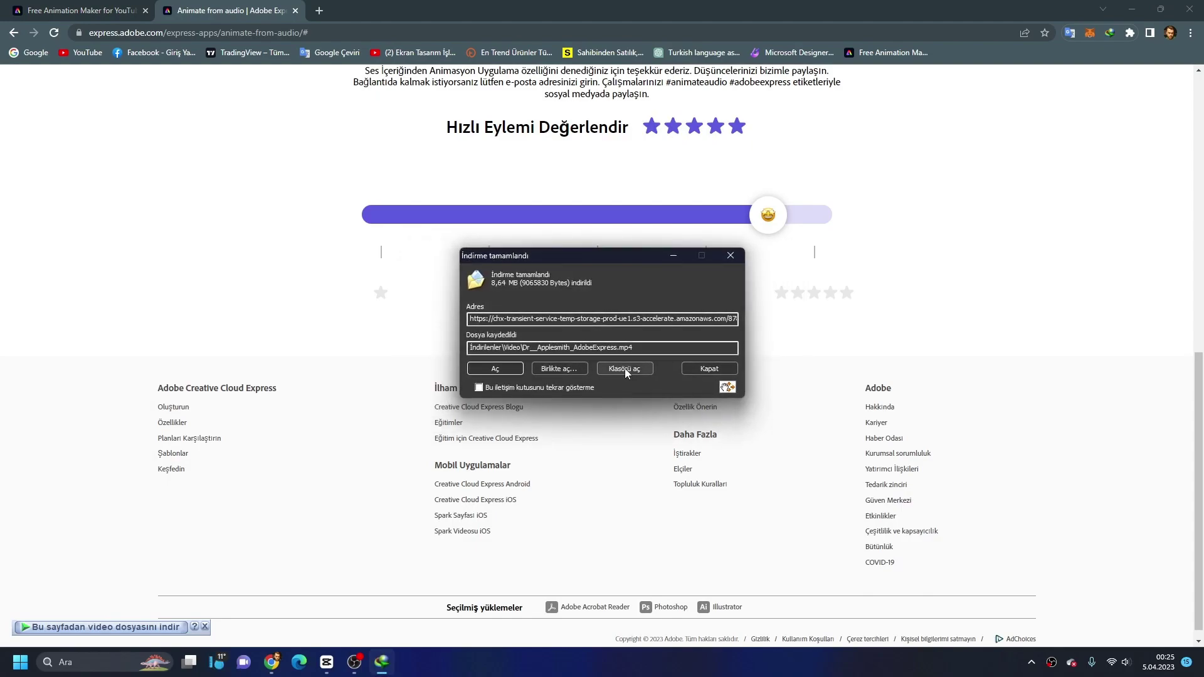
# - Open the download's folder and play Dr__Applesmith_AdobeExpress.mp4, view it in full screen, and close the player
pyautogui.click(625, 368)
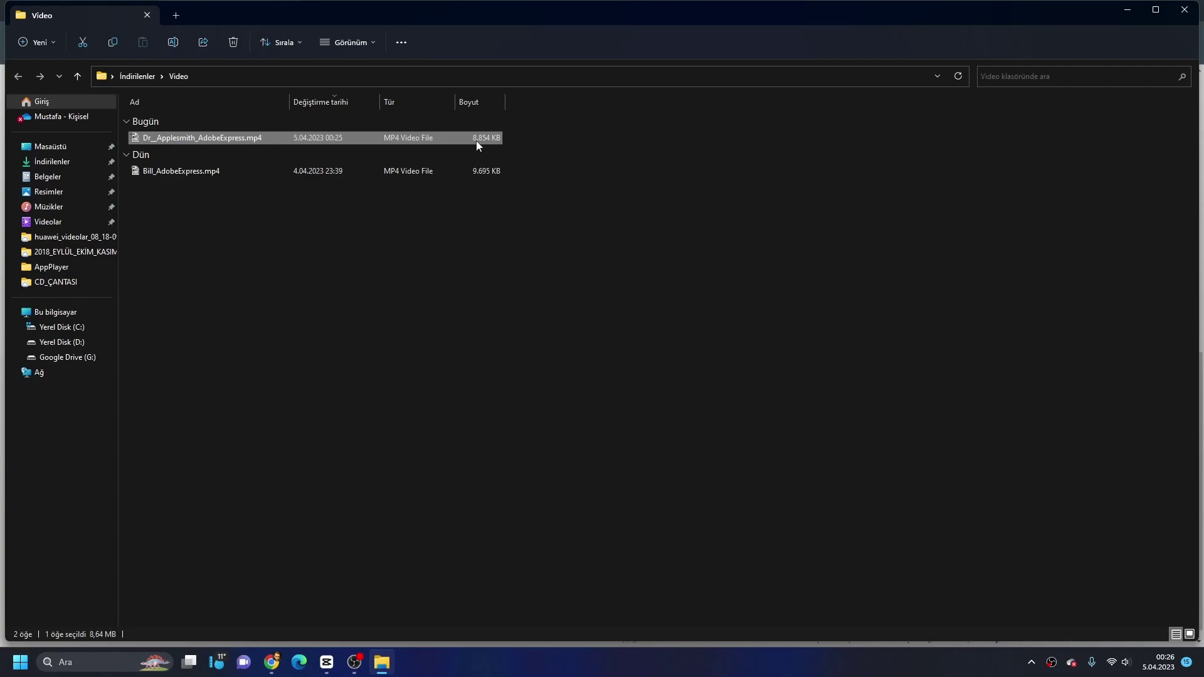
pyautogui.doubleClick(259, 139)
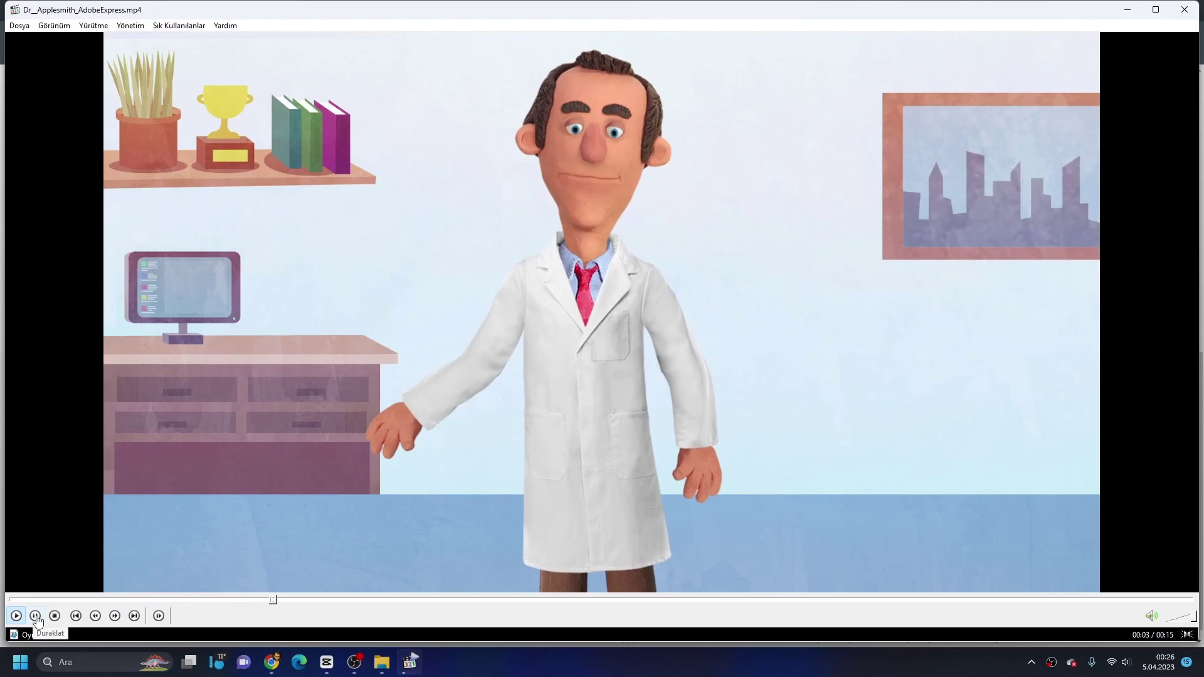
pyautogui.click(468, 354)
pyautogui.doubleClick(477, 345)
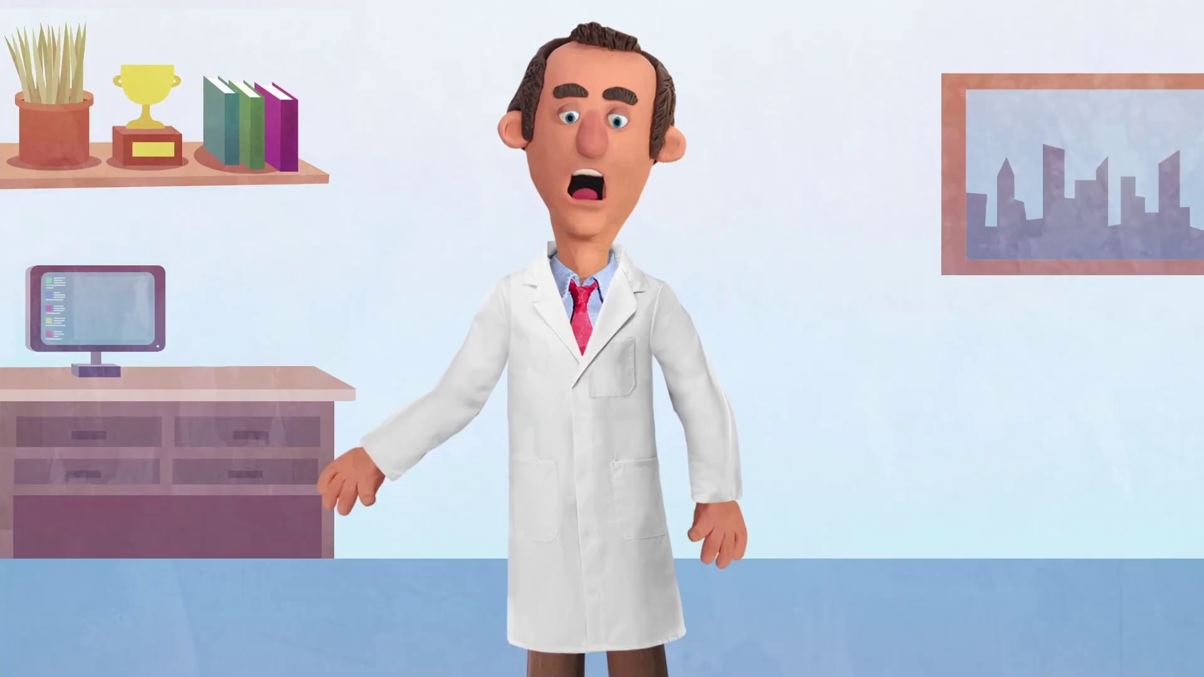
pyautogui.doubleClick(578, 359)
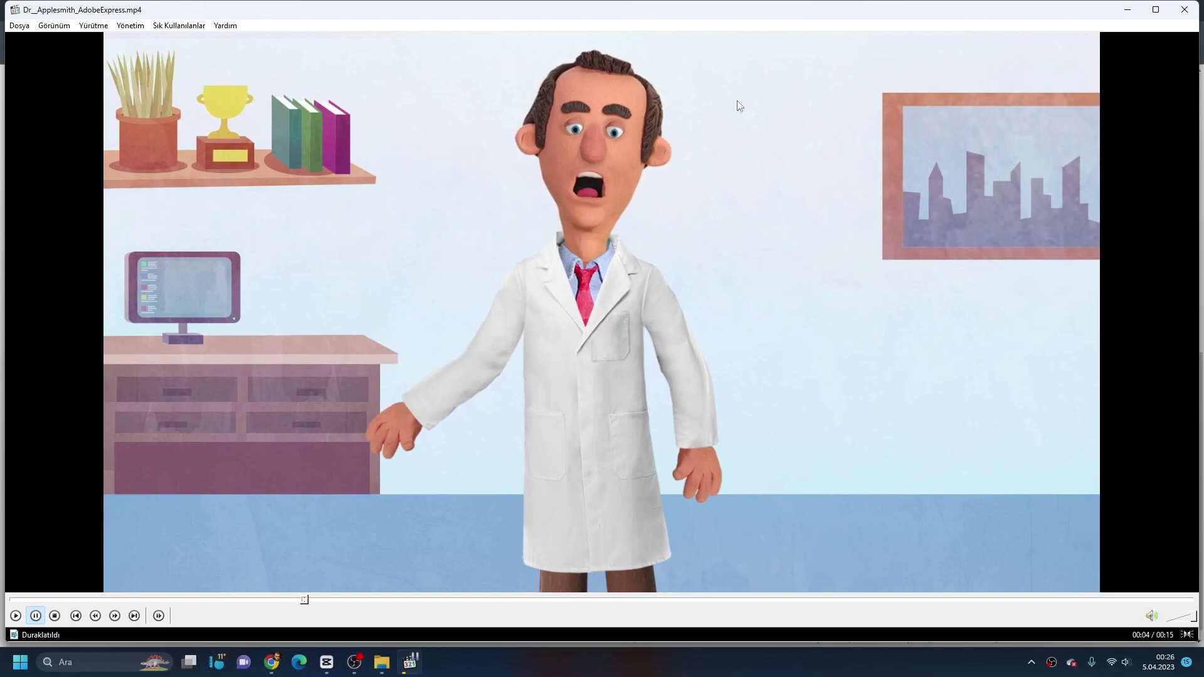
pyautogui.click(1185, 9)
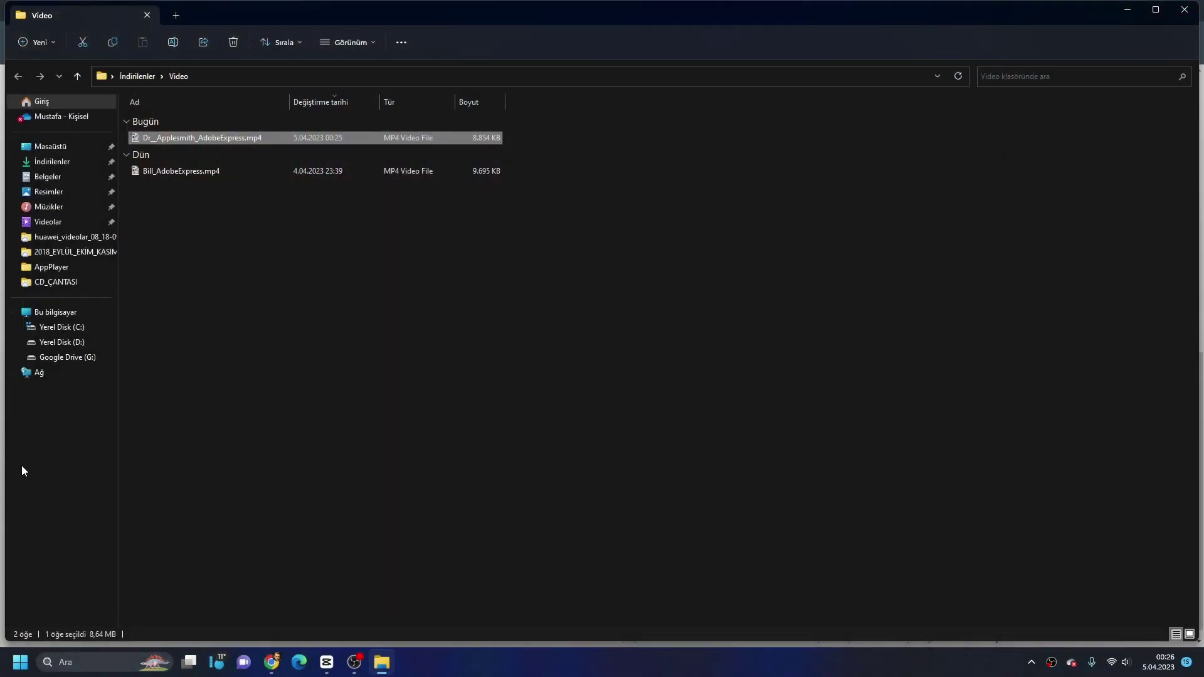
# - Switch to the 0405 project in CapCut, which holds the earlier recordings and the Bill animation clip
pyautogui.click(327, 310)
pyautogui.click(327, 663)
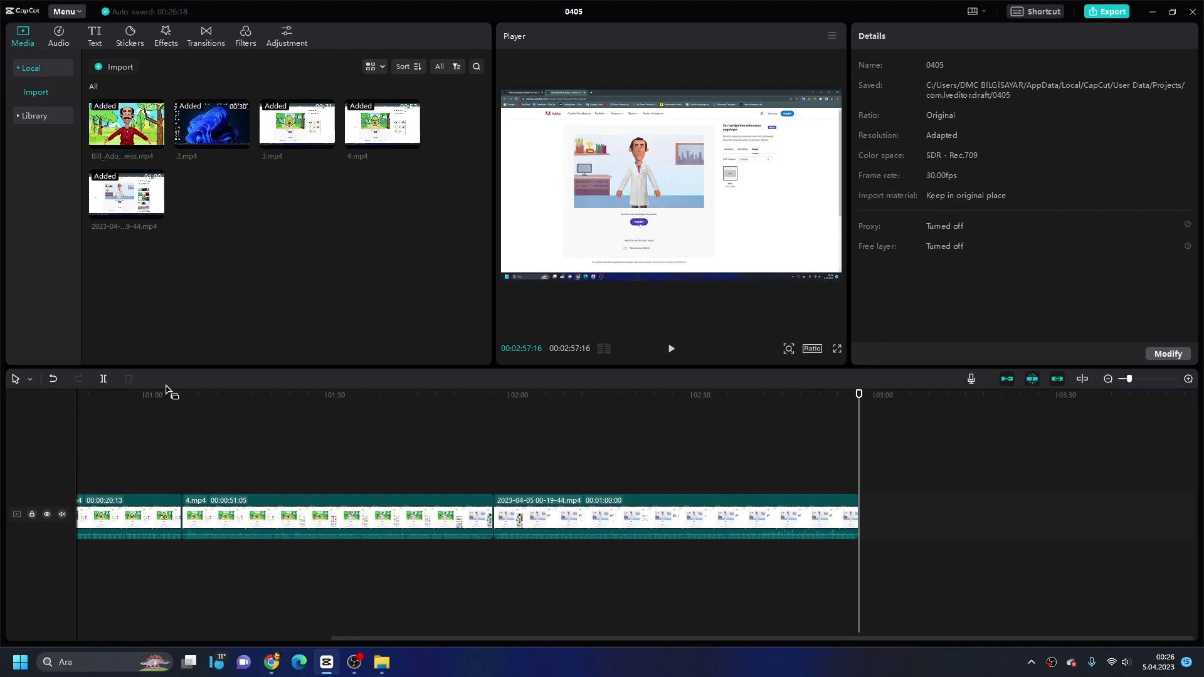
pyautogui.moveTo(146, 135)
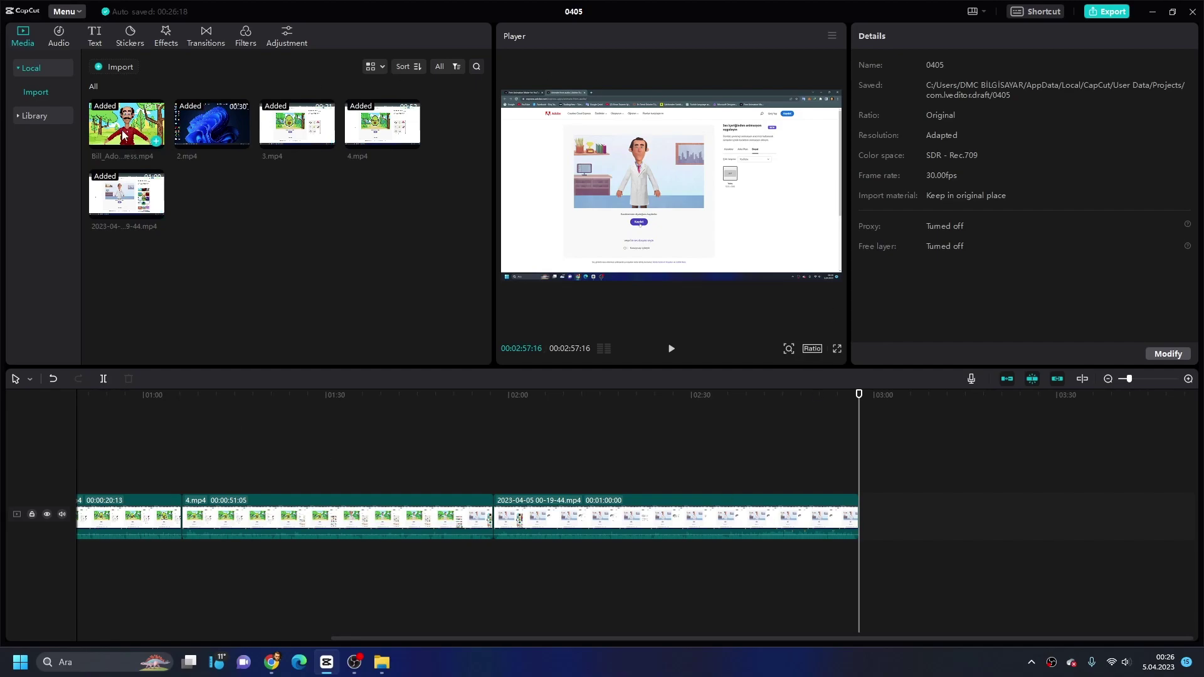